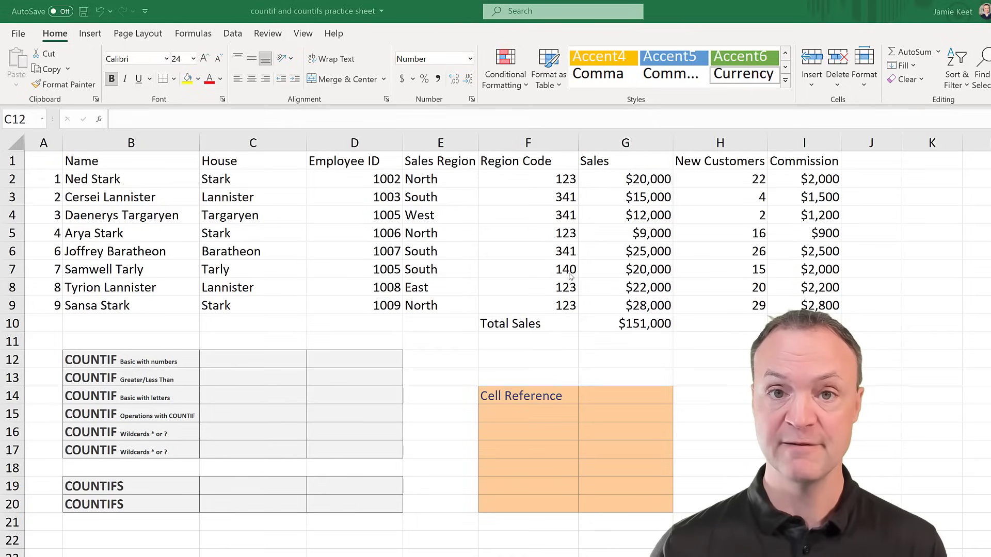
# Step: Enter =COUNTIF(F2:F9,"123") in C12 to count the region codes equal to 123
pyautogui.click(267, 363)
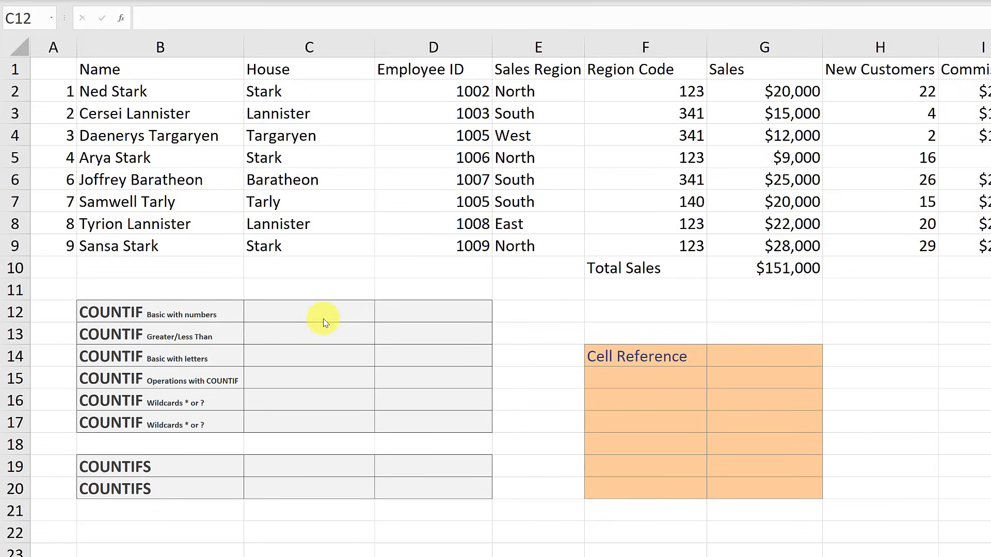
pyautogui.click(311, 315)
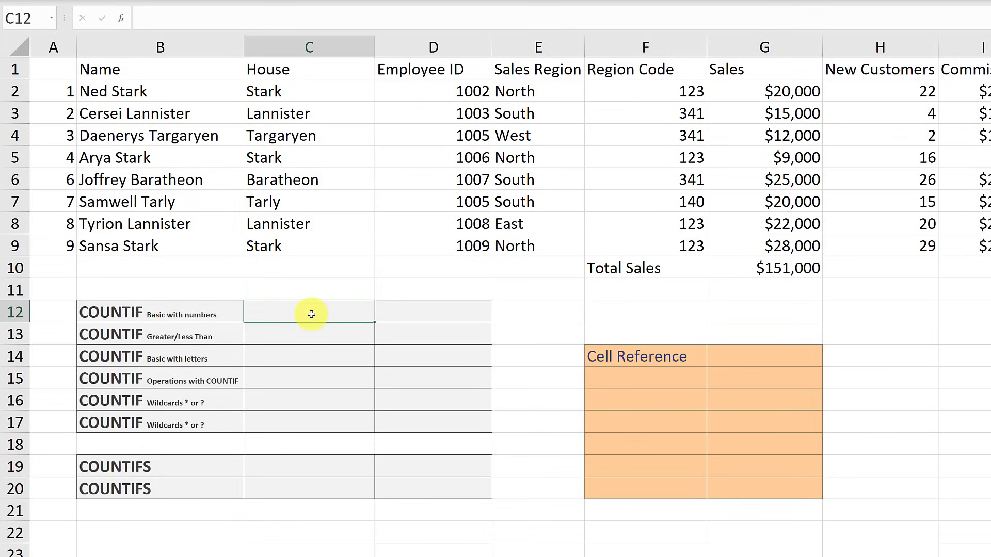
pyautogui.write('=coun')
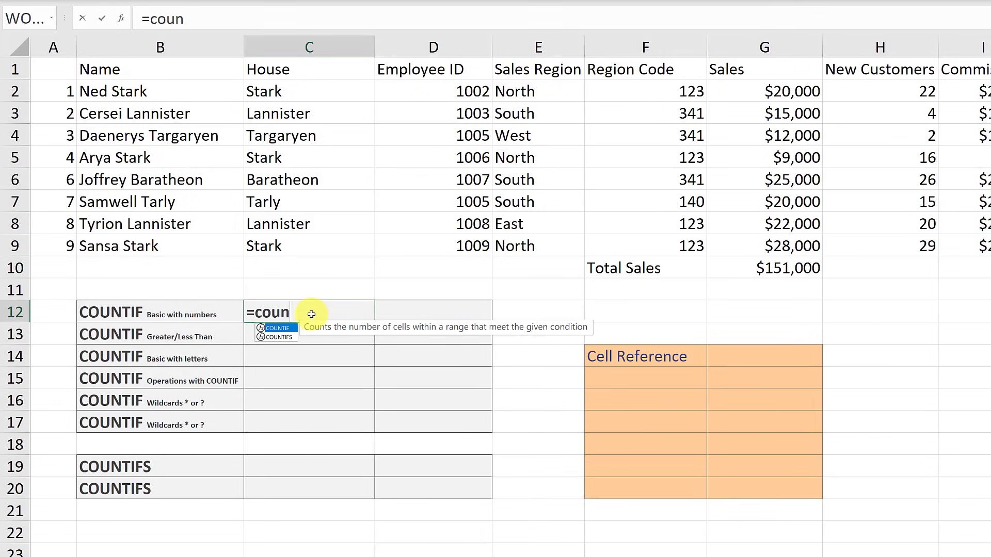
pyautogui.write('ti')
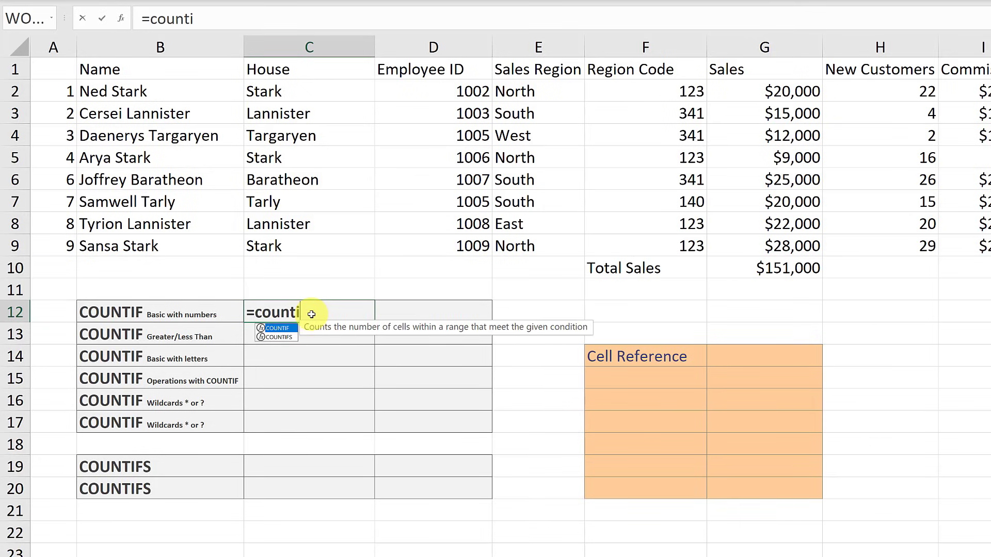
pyautogui.doubleClick(277, 329)
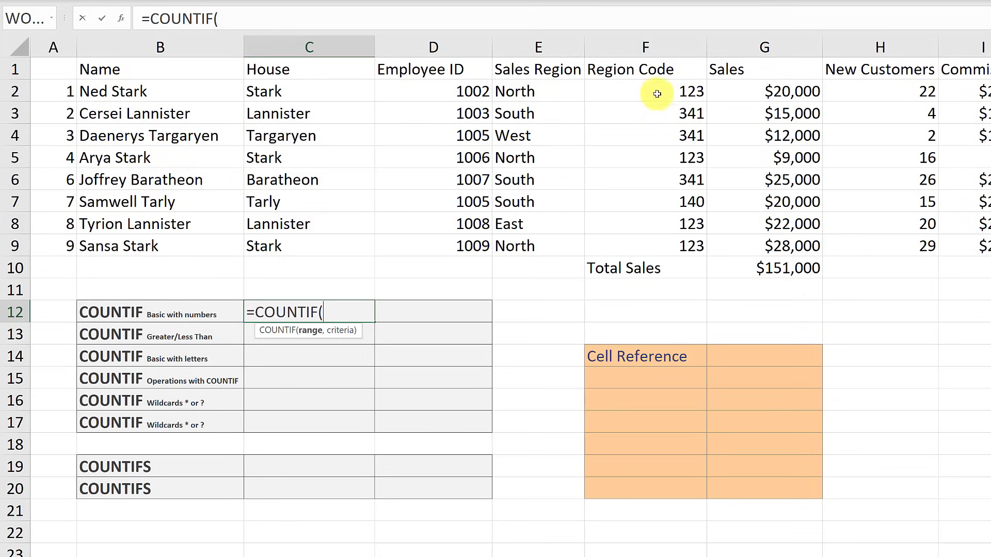
pyautogui.moveTo(654, 93); pyautogui.dragTo(649, 245)
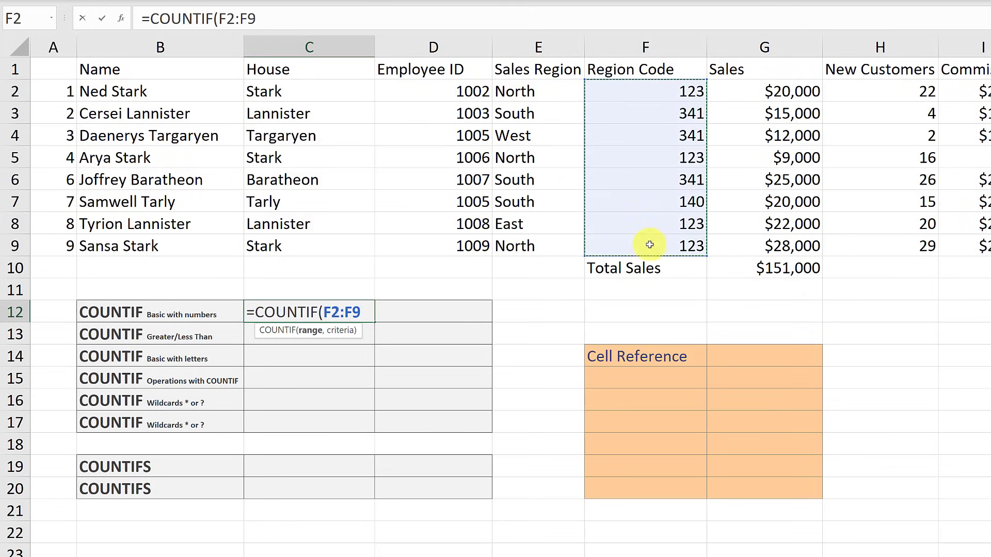
pyautogui.write(',')
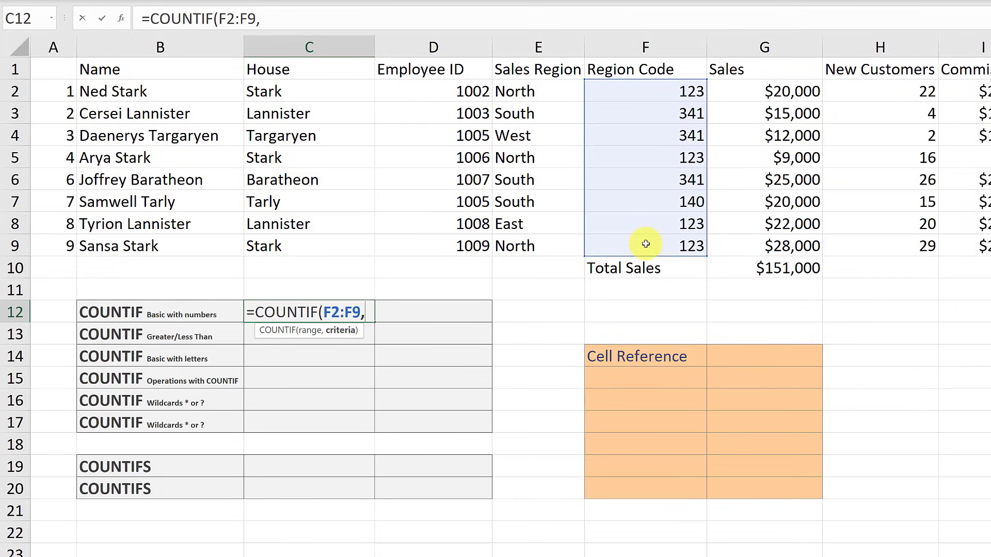
pyautogui.write('" 123"')
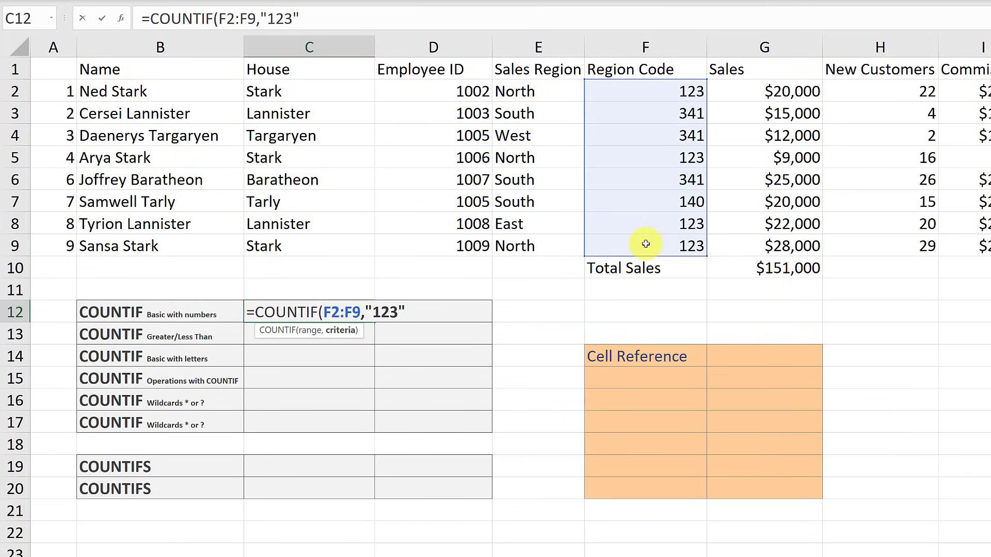
pyautogui.write(')')
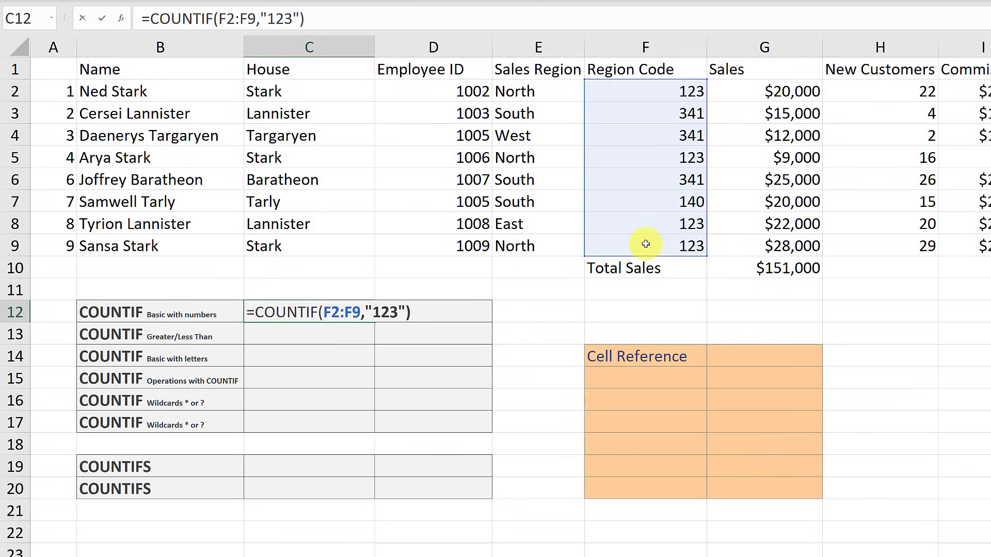
pyautogui.press('Return')
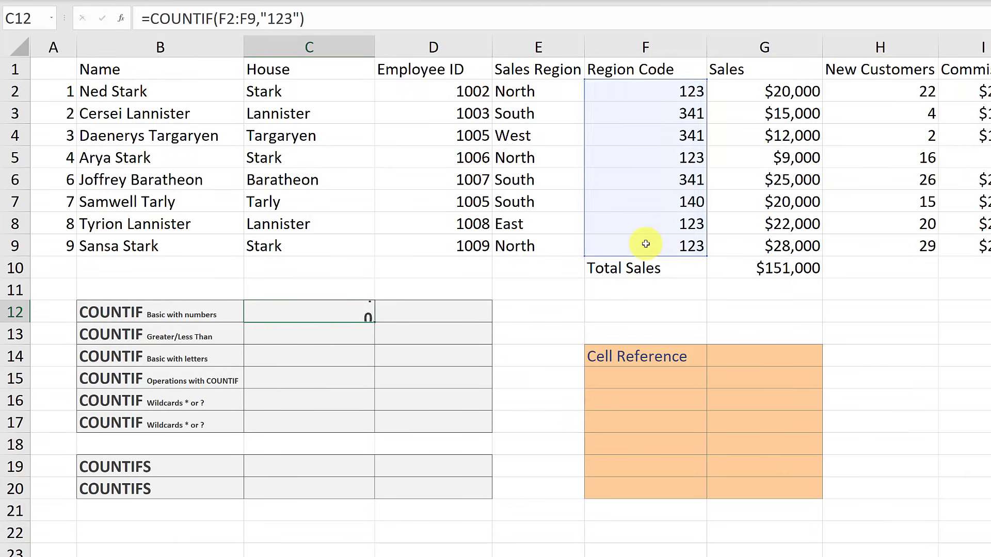
pyautogui.click(327, 310)
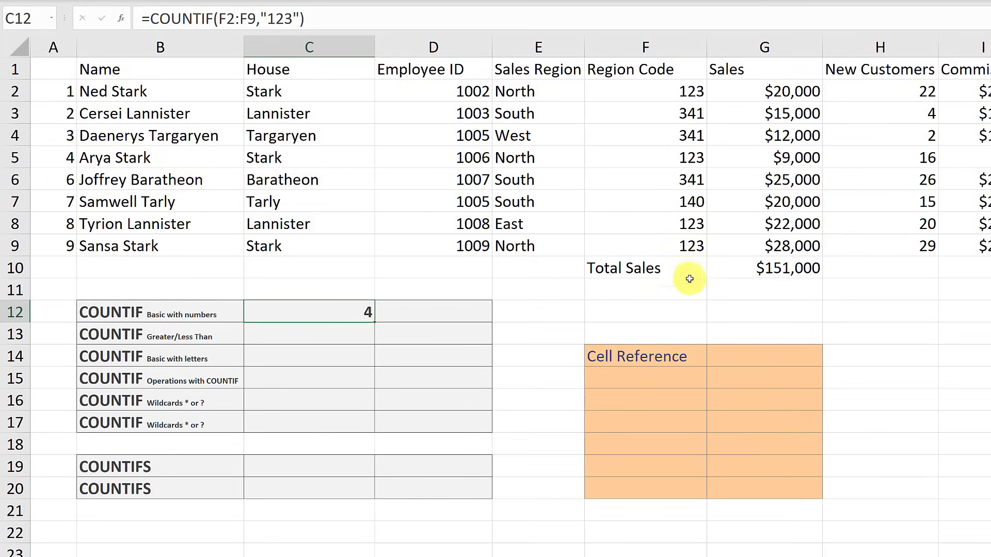
# Step: Enter =COUNTIF(F2:F9,G14) in D12 to count region codes using the Cell Reference value as the criterion
pyautogui.click(434, 314)
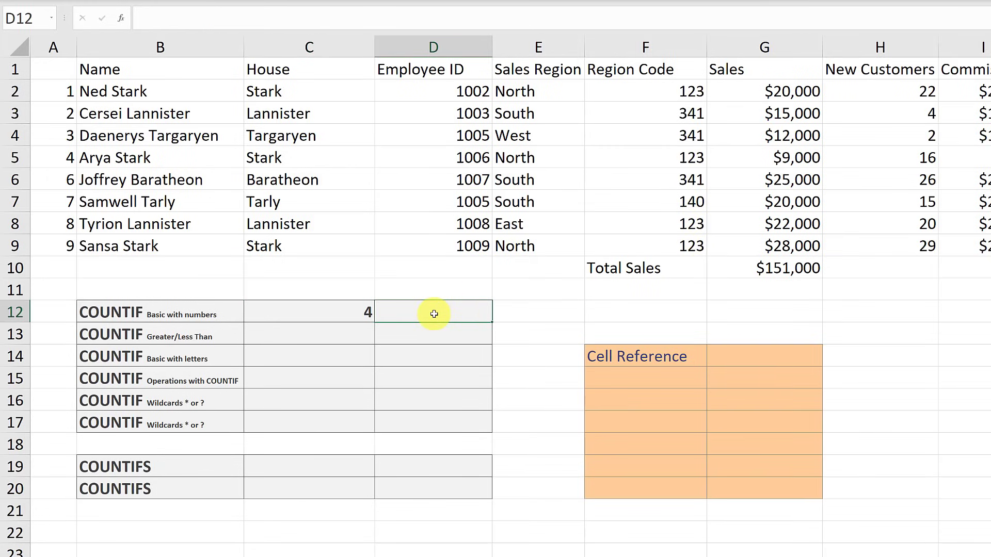
pyautogui.write('=count')
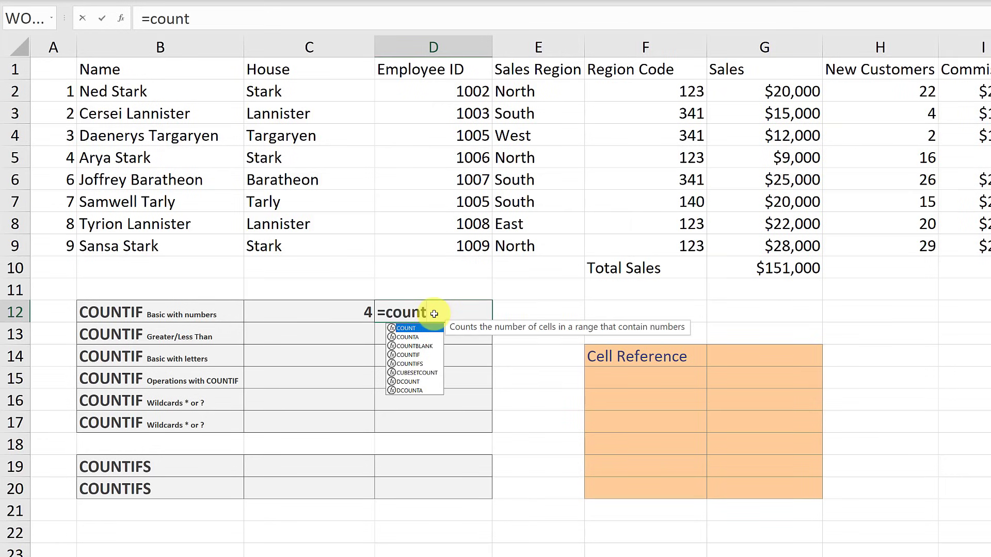
pyautogui.write('i')
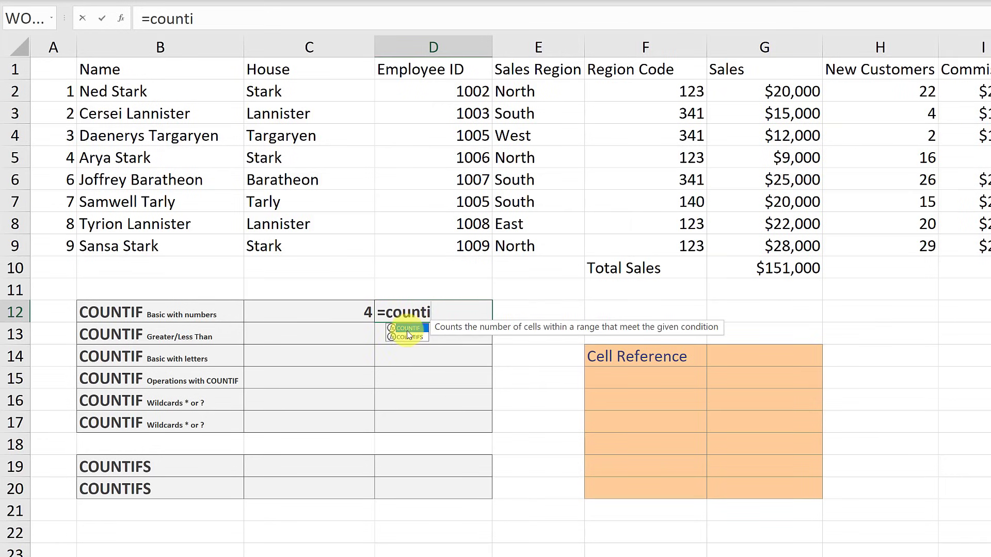
pyautogui.doubleClick(420, 329)
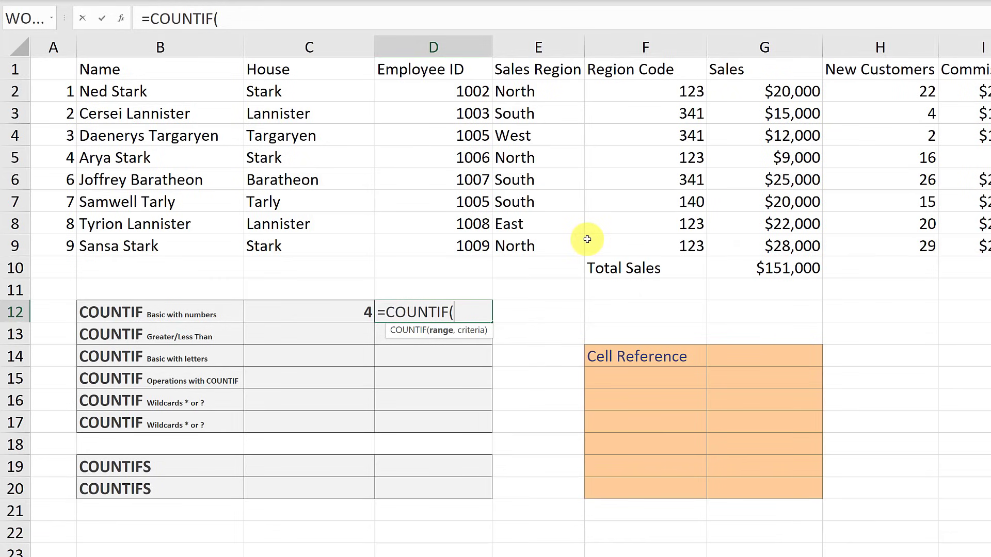
pyautogui.click(658, 89)
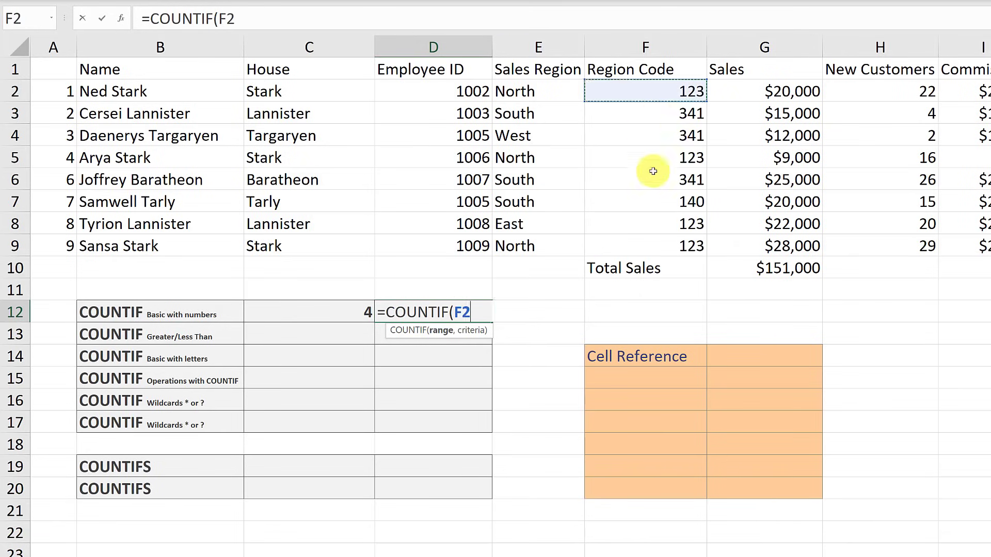
pyautogui.moveTo(653, 170); pyautogui.dragTo(648, 238)
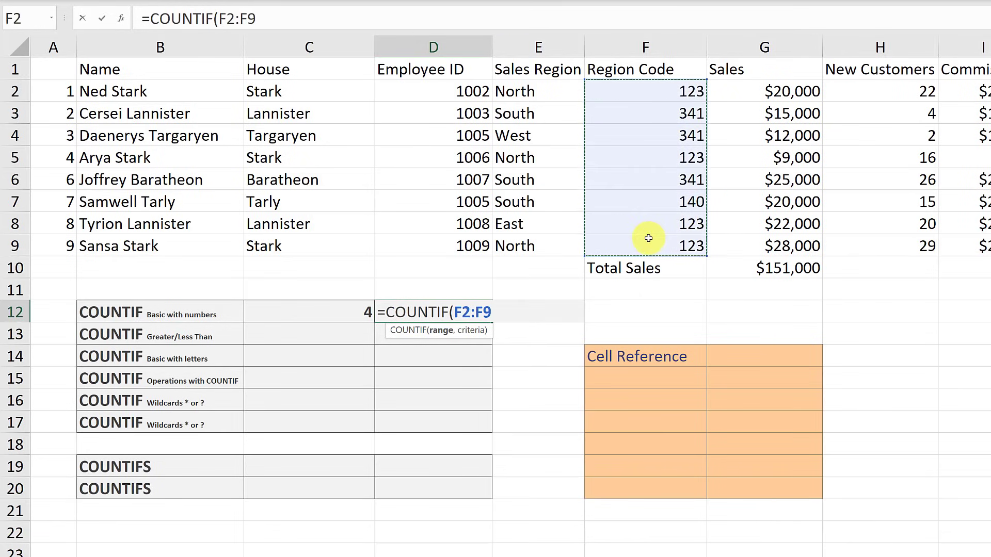
pyautogui.write(',')
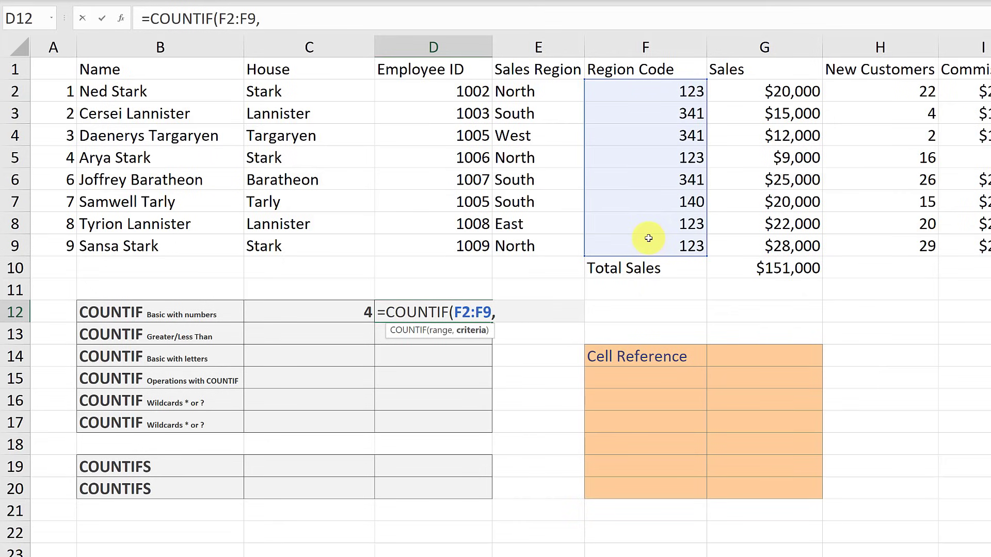
pyautogui.click(765, 358)
pyautogui.write(')')
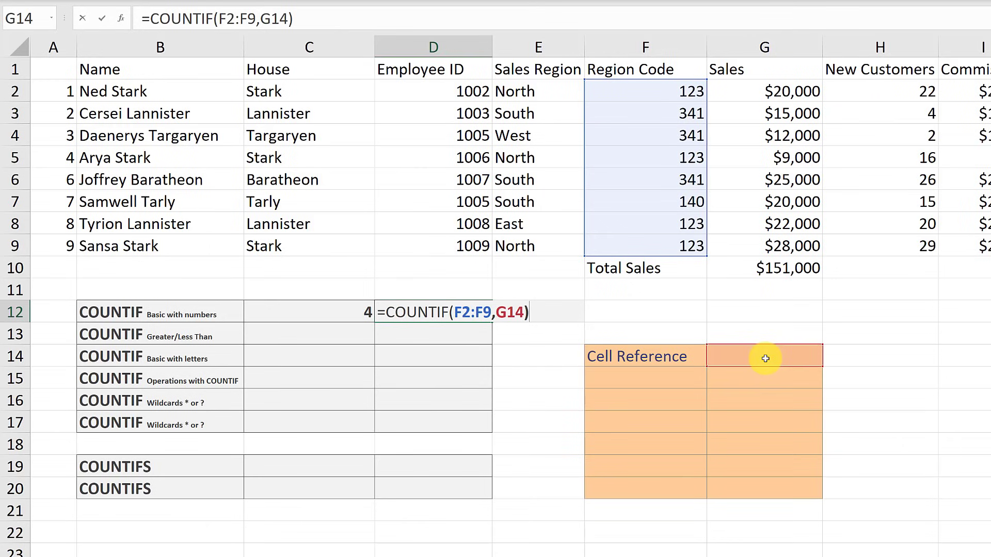
pyautogui.press('Return')
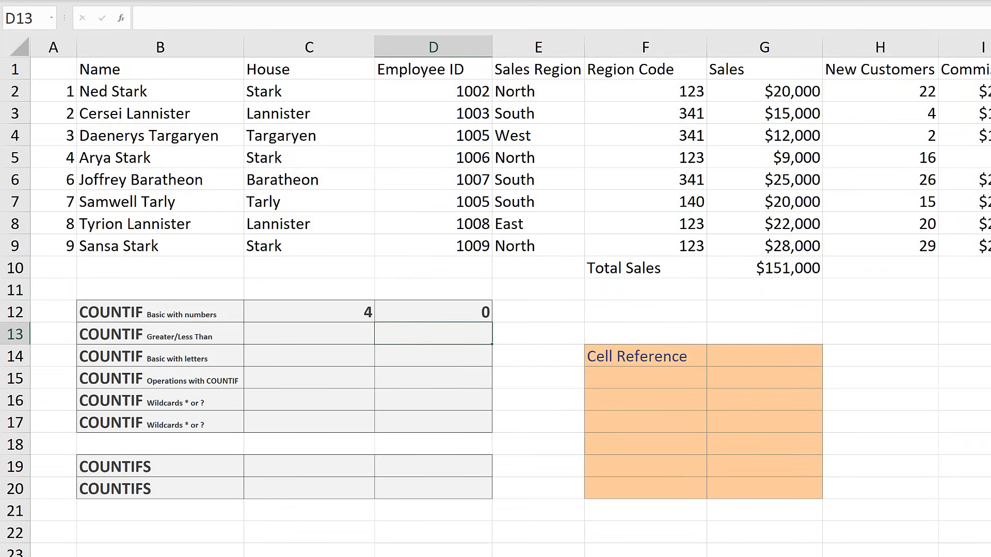
# Step: Enter 341 in G14 as the region code criterion
pyautogui.click(767, 355)
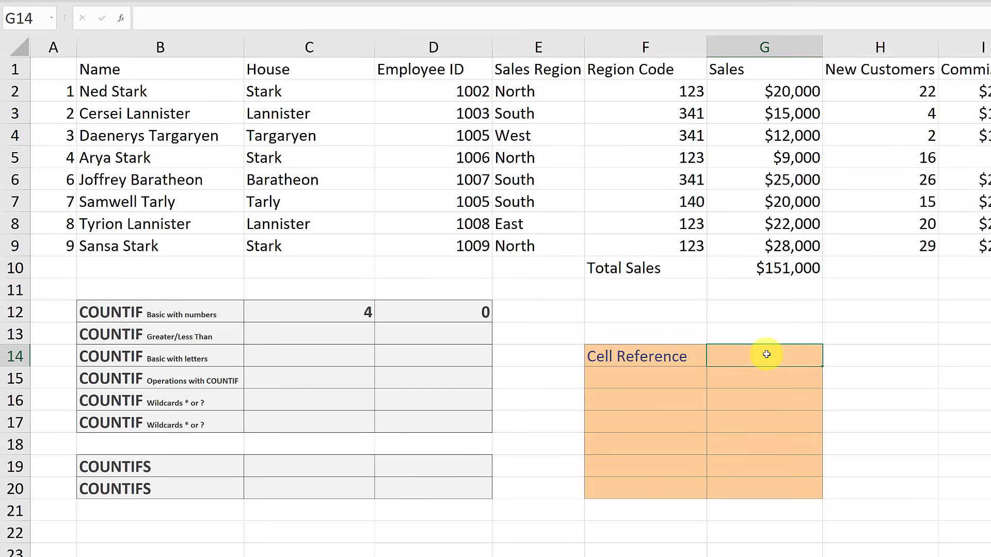
pyautogui.write('341')
pyautogui.press('Return')
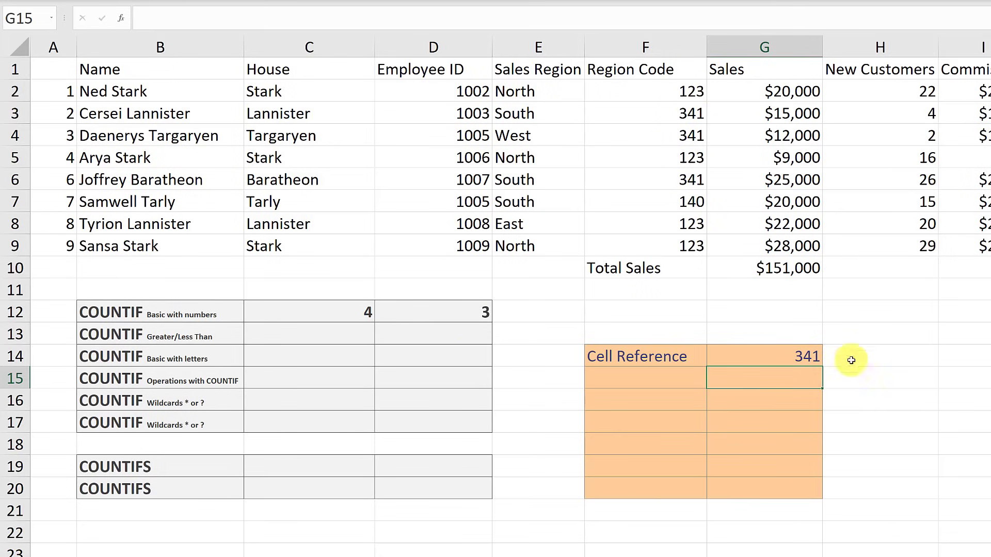
# Step: Change the region code criterion in G14 to 123
pyautogui.click(807, 356)
pyautogui.write('123')
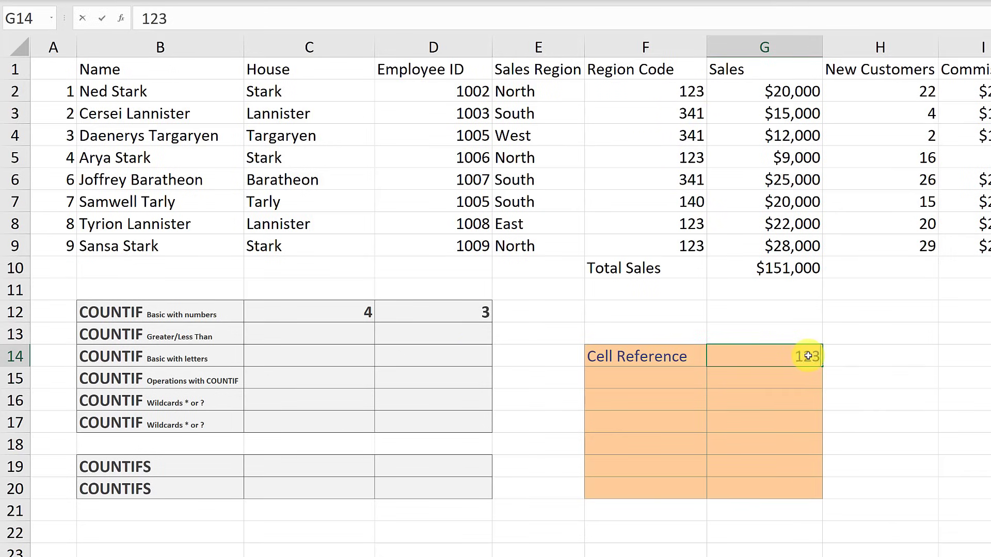
pyautogui.press('Return')
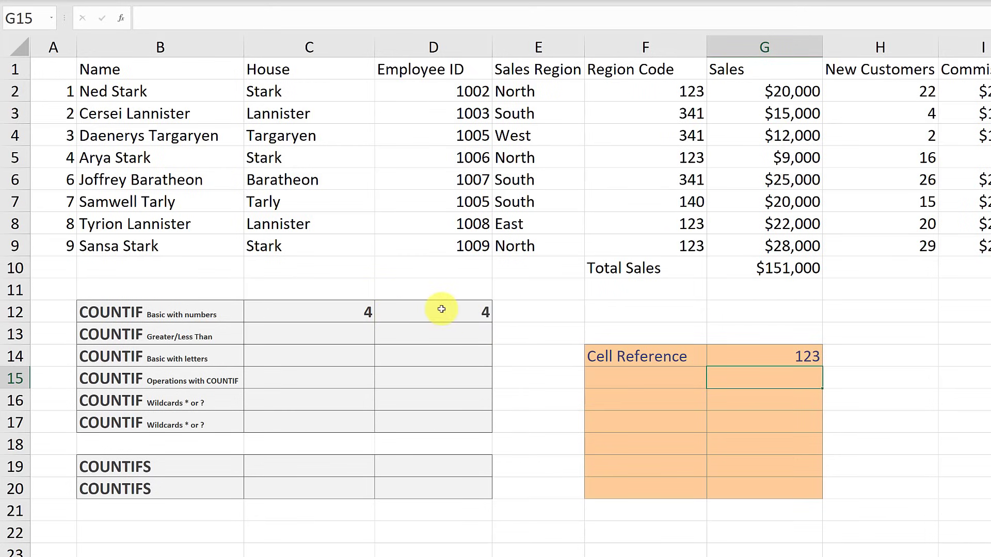
# Step: Enter =COUNTIF(G2:G9,">15000") in C13 to count the sales greater than 15000
pyautogui.click(349, 328)
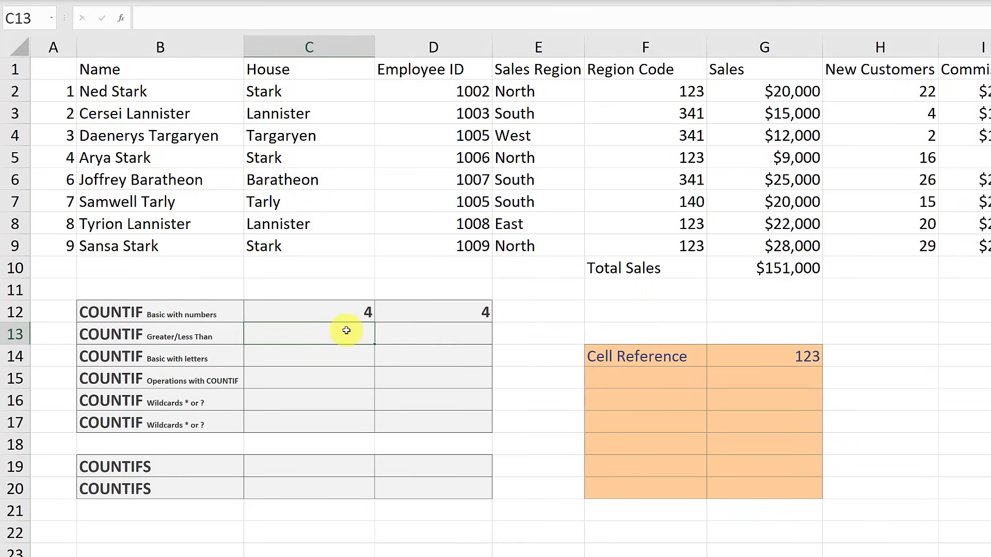
pyautogui.write('=countif')
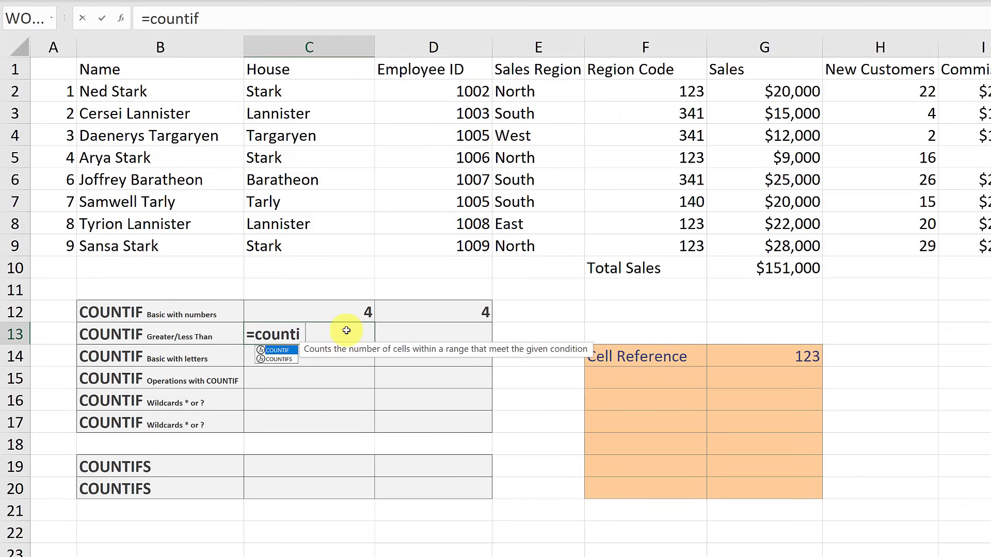
pyautogui.doubleClick(286, 352)
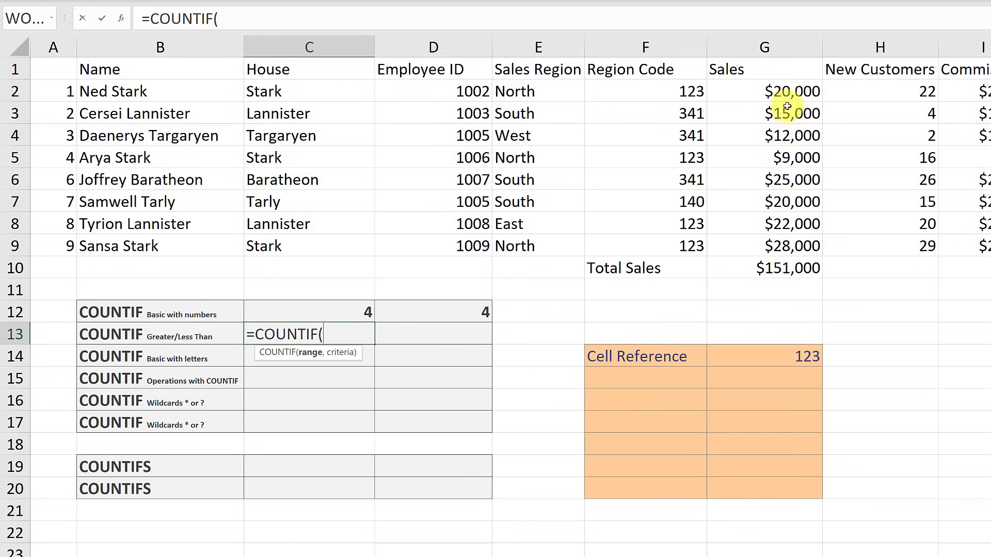
pyautogui.moveTo(787, 91); pyautogui.dragTo(776, 239)
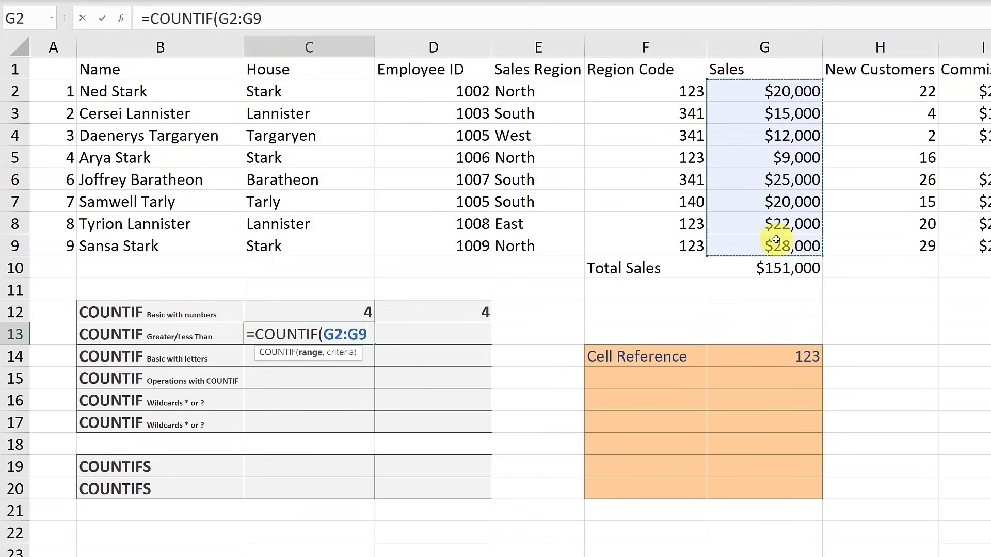
pyautogui.write(',')
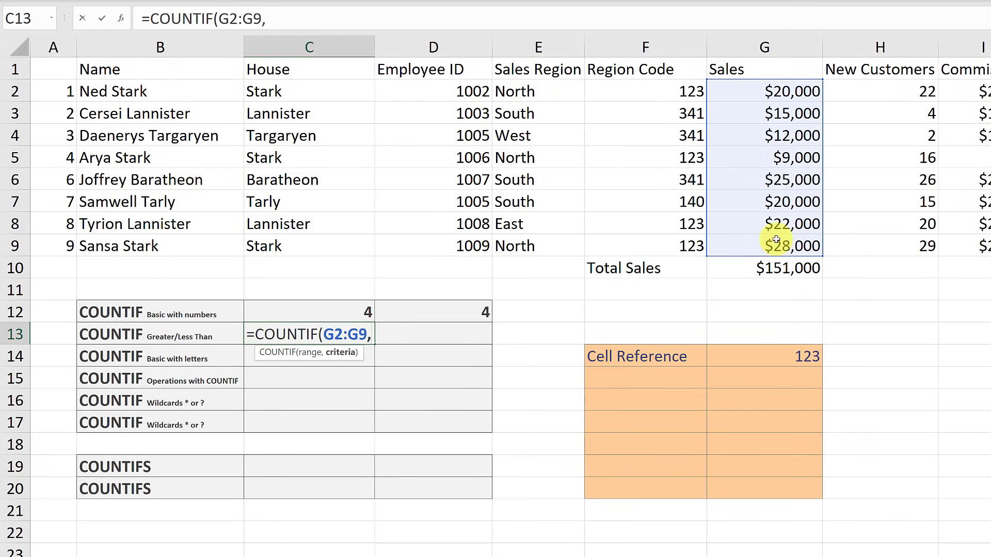
pyautogui.write('".')
pyautogui.press('BackSpace')
pyautogui.write('>1500')
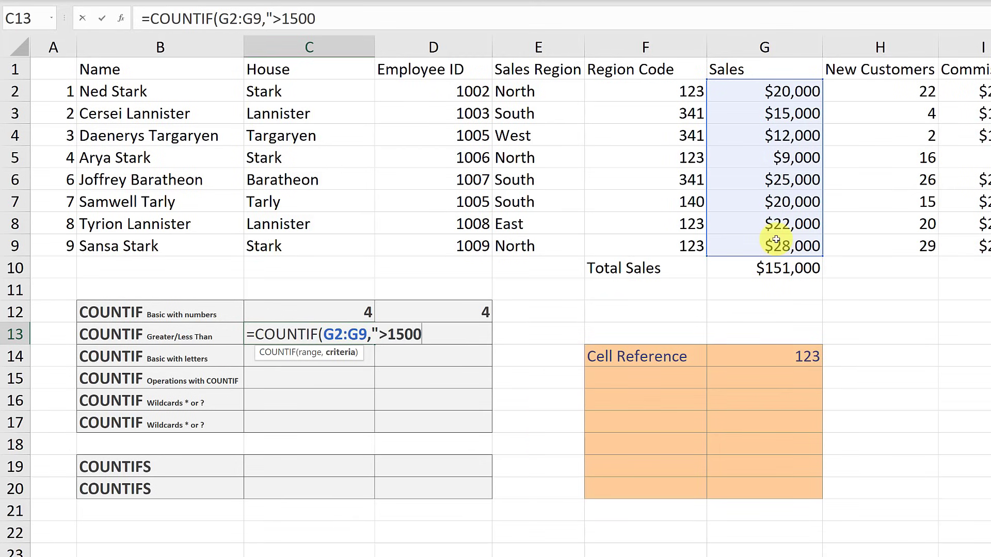
pyautogui.write('0")')
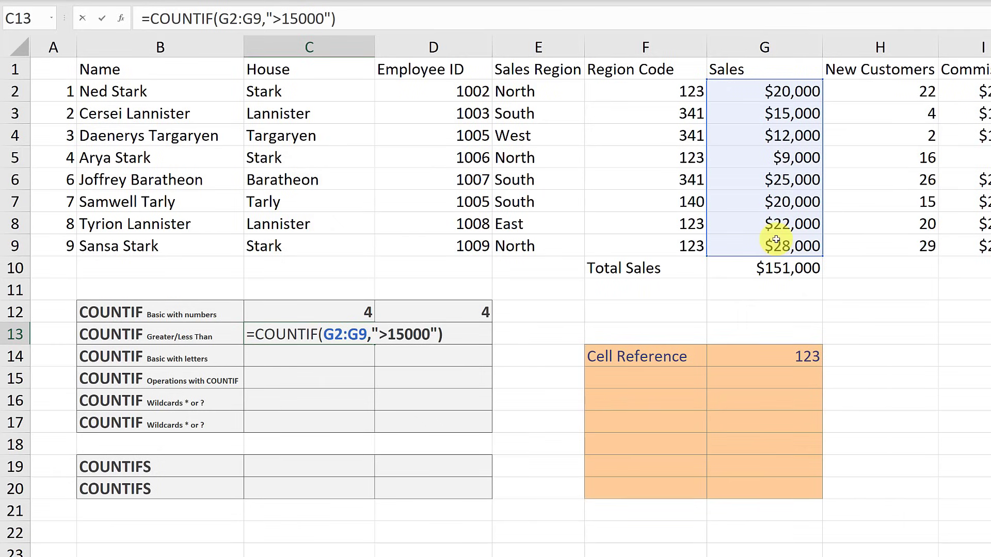
pyautogui.press('Return')
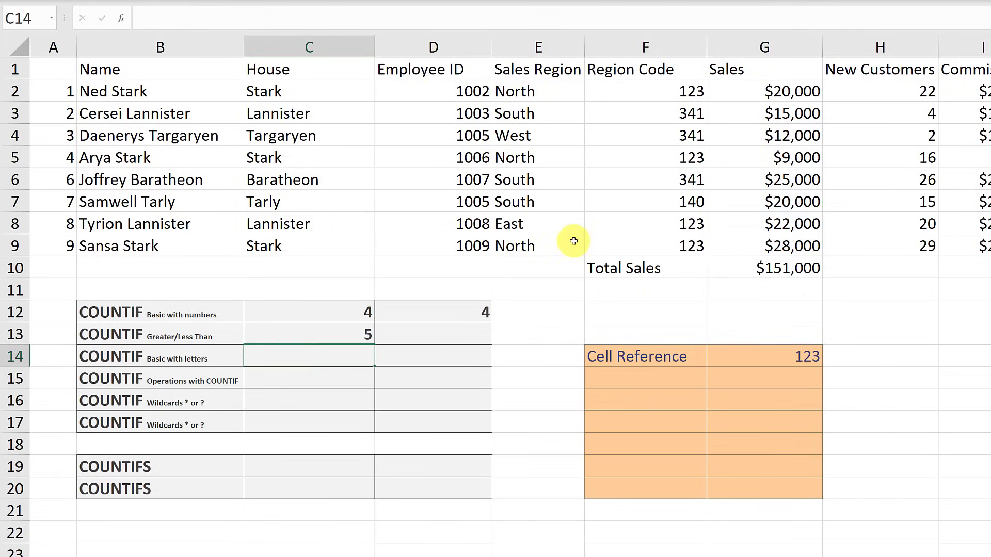
# Step: Check the greater-than-15000 formula in C13 against the matching amounts in the Sales column
pyautogui.click(348, 329)
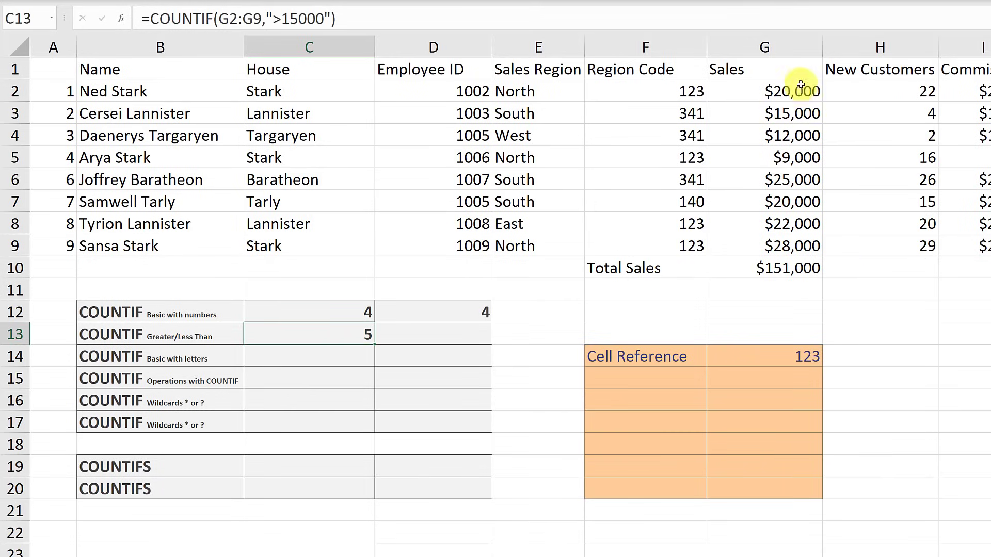
pyautogui.click(800, 93)
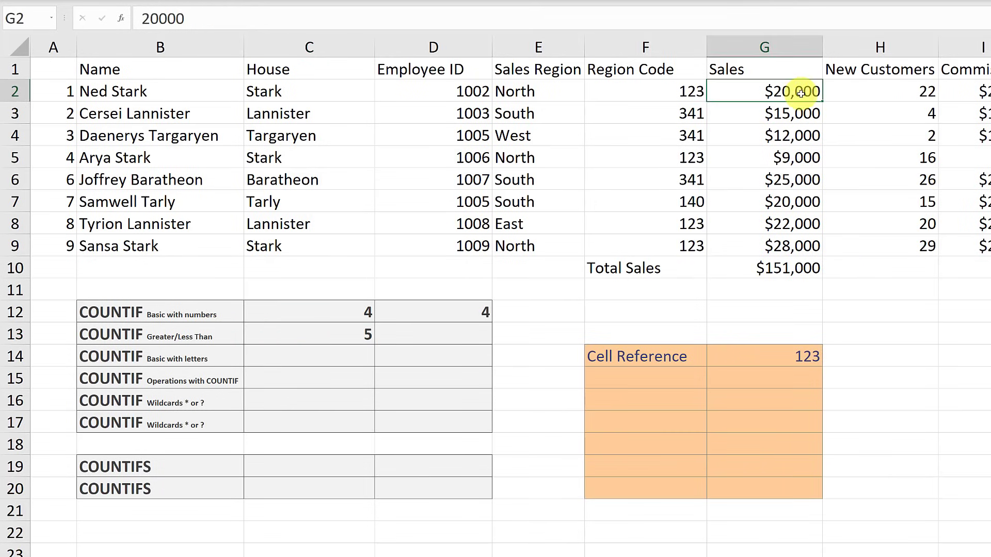
pyautogui.click(802, 182)
pyautogui.click(798, 203)
pyautogui.click(797, 226)
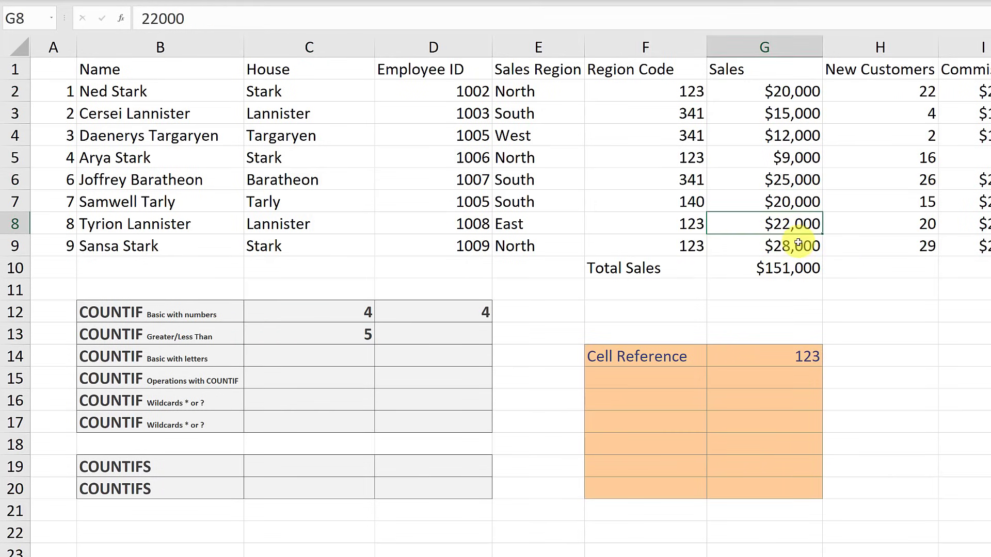
pyautogui.click(799, 244)
# Step: Enter =COUNTIF(G2:G9,G15) in D13 to count sales using cell G15 as the criterion
pyautogui.click(457, 332)
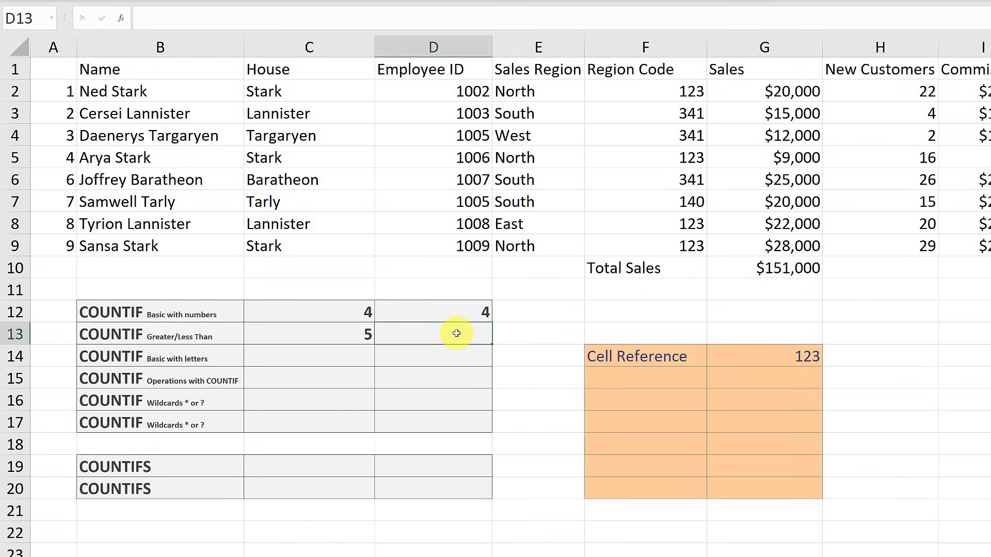
pyautogui.write('=cpim')
pyautogui.press('BackSpace')
pyautogui.press('BackSpace')
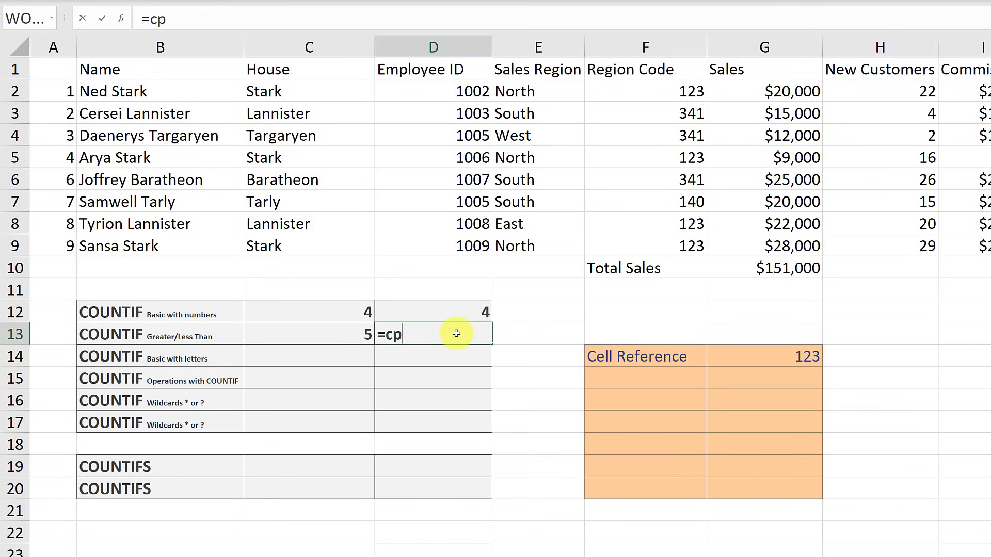
pyautogui.press('BackSpace')
pyautogui.write('p')
pyautogui.press('BackSpace')
pyautogui.write('ountif')
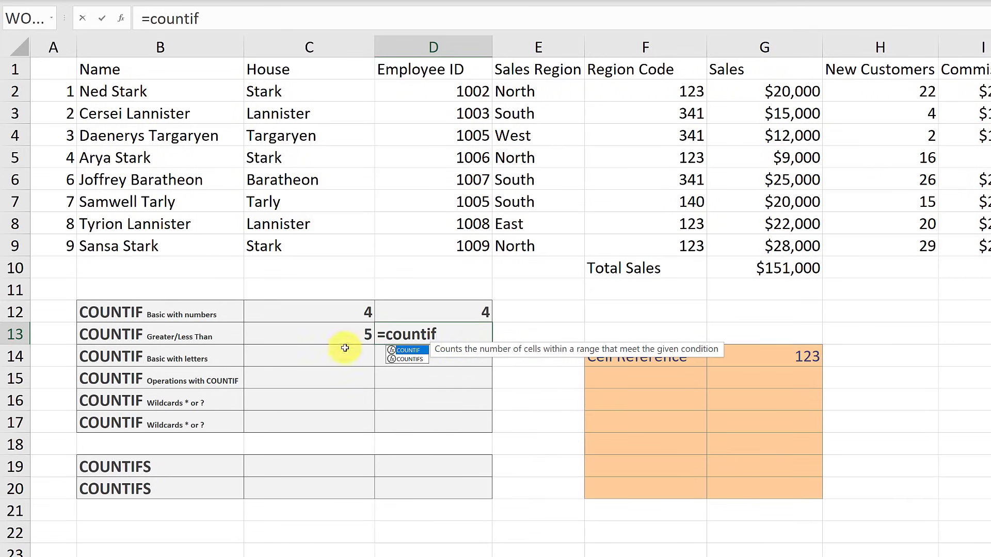
pyautogui.doubleClick(408, 350)
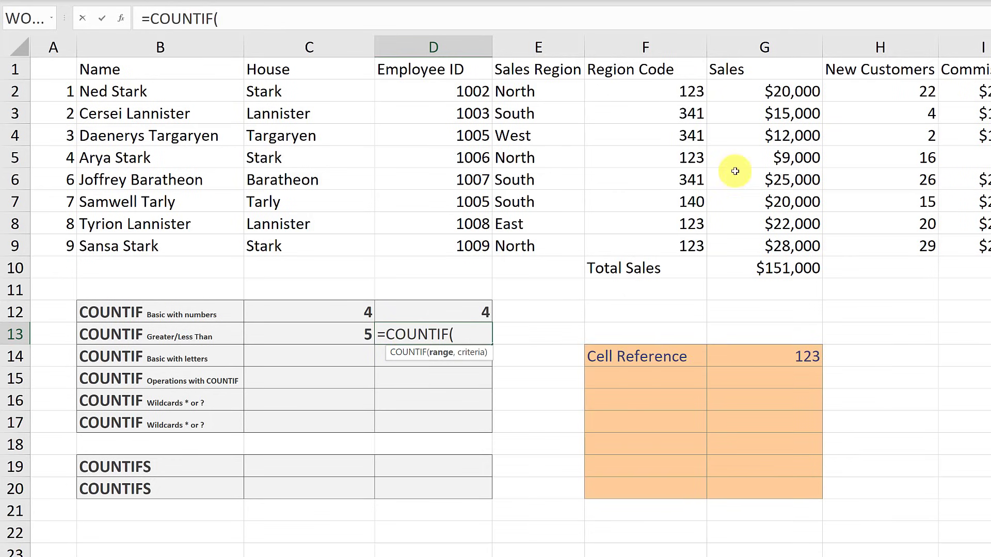
pyautogui.moveTo(783, 91); pyautogui.dragTo(769, 246)
pyautogui.write(',')
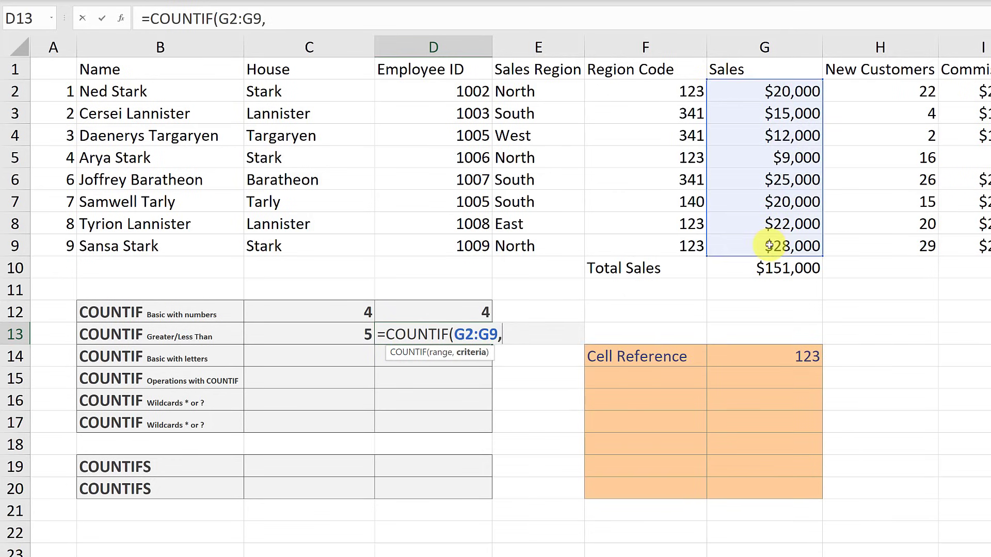
pyautogui.click(799, 382)
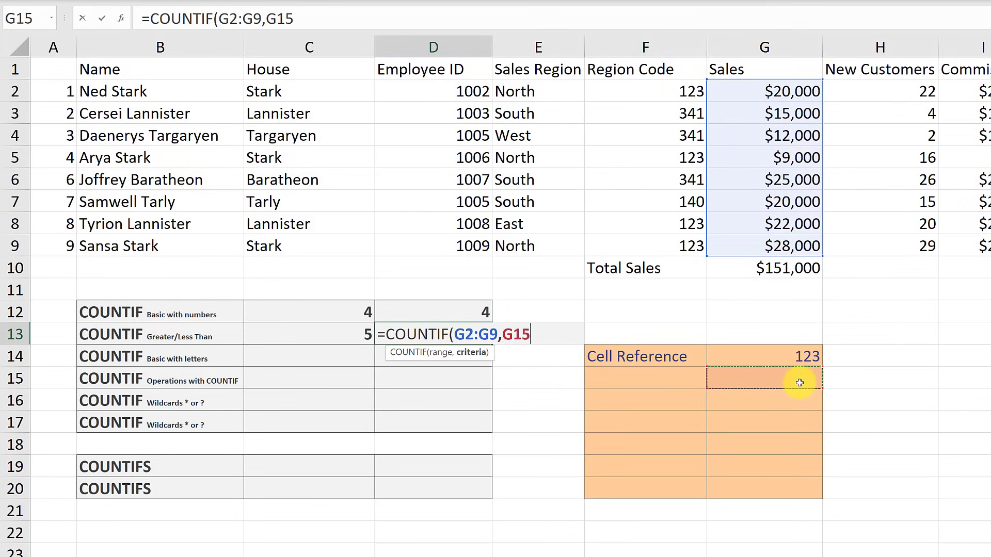
pyautogui.write(')')
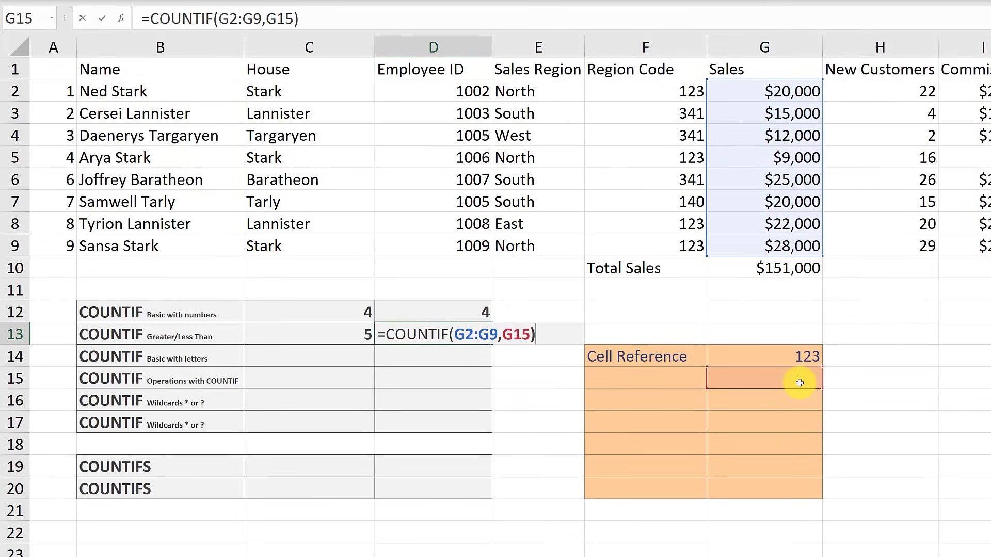
pyautogui.press('Return')
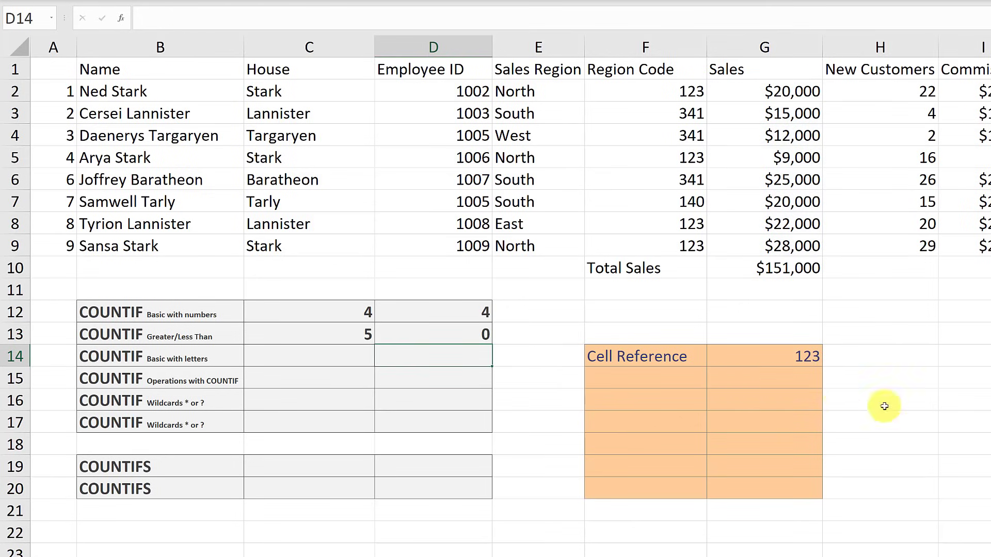
# Step: Enter >10000 in G15 as the sales criterion and check the D13 formula that references it
pyautogui.click(810, 381)
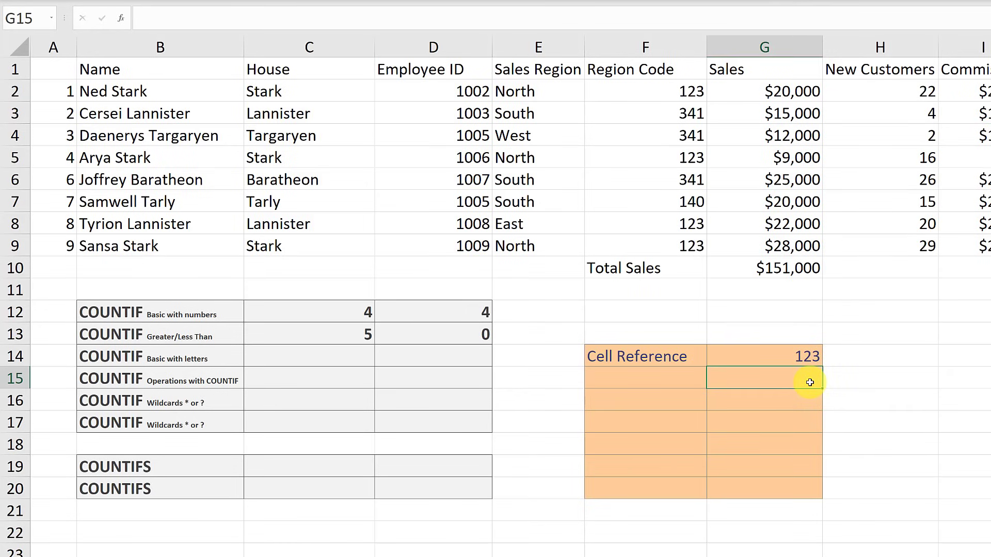
pyautogui.write('>10000')
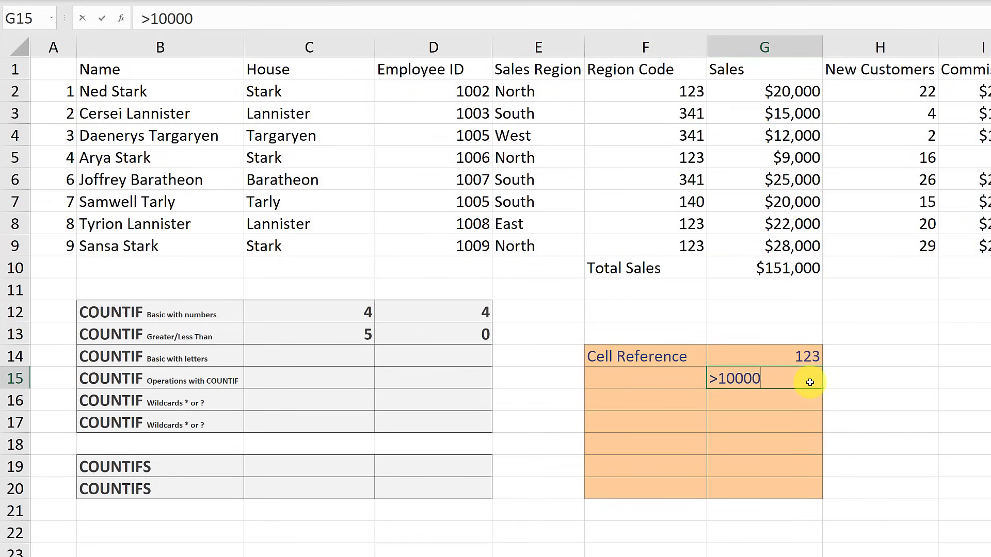
pyautogui.press('Return')
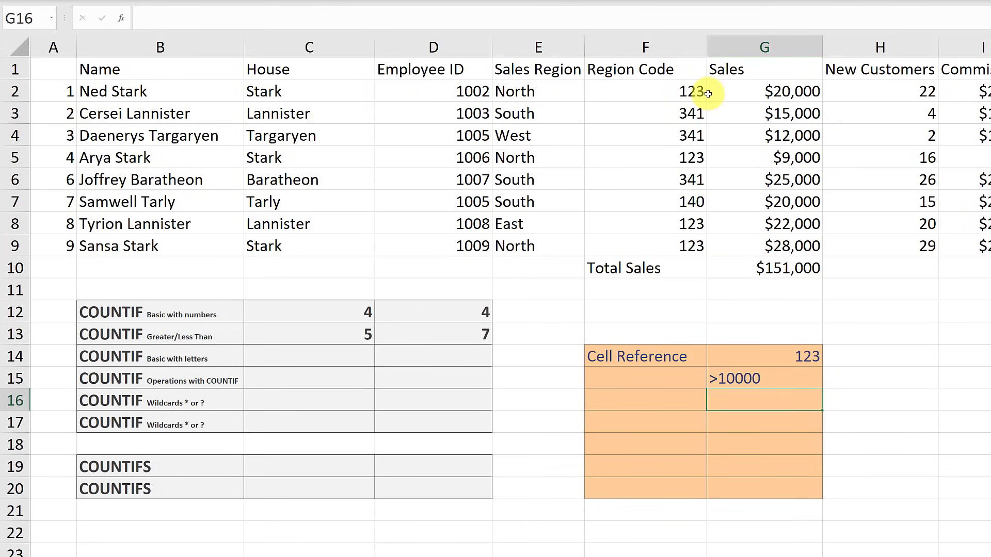
pyautogui.click(481, 331)
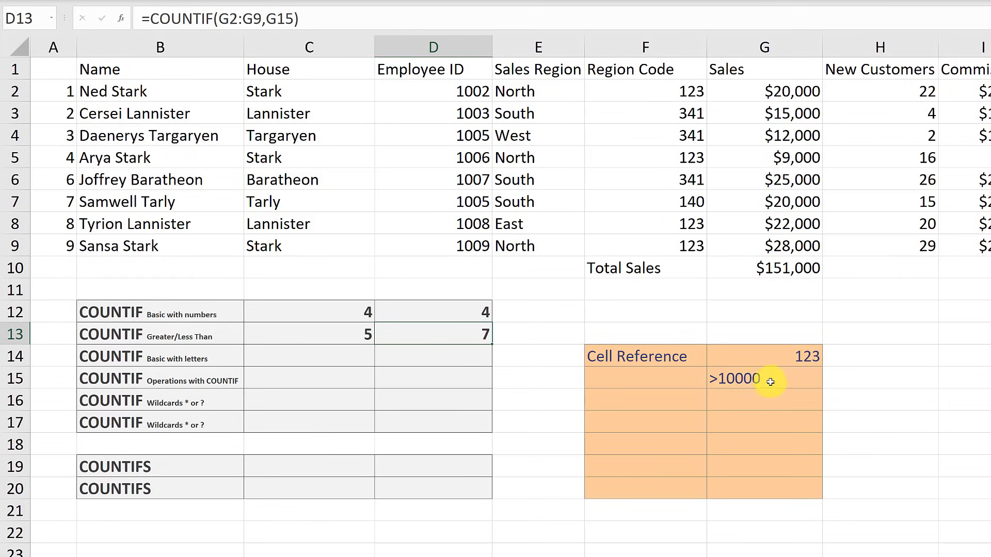
# Step: Enter =COUNTIF(E2:E9,"North") in C14 to count the North entries in the Sales Region column
pyautogui.click(342, 357)
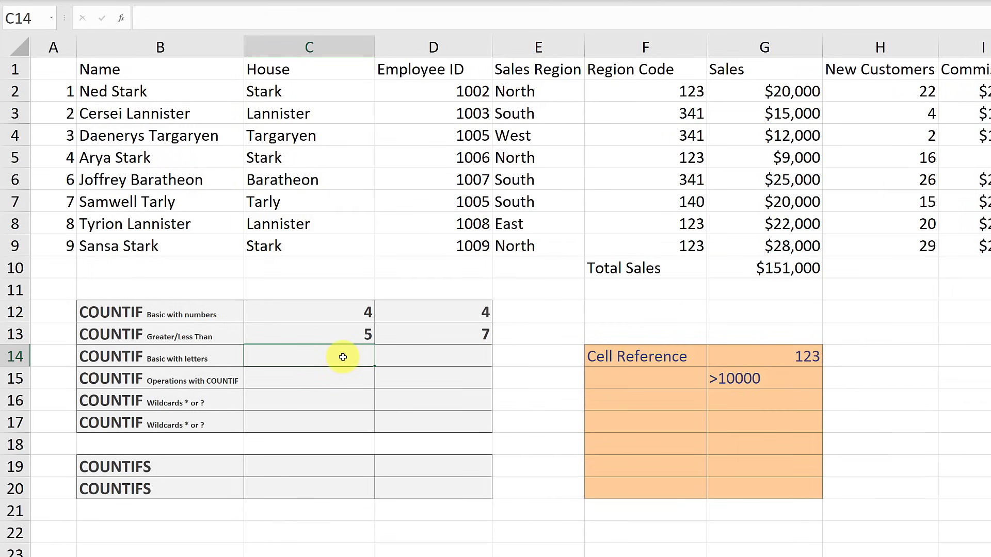
pyautogui.write('=countif')
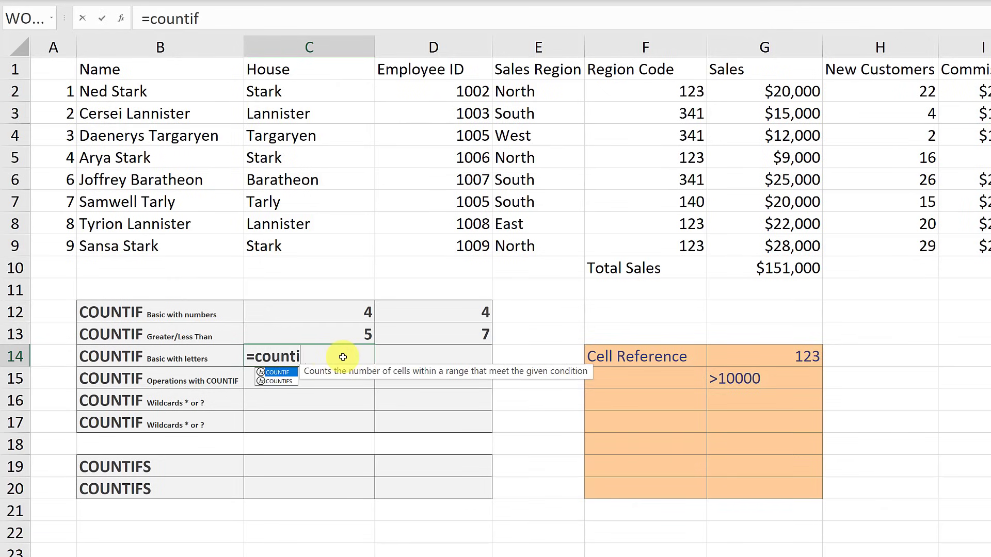
pyautogui.doubleClick(275, 372)
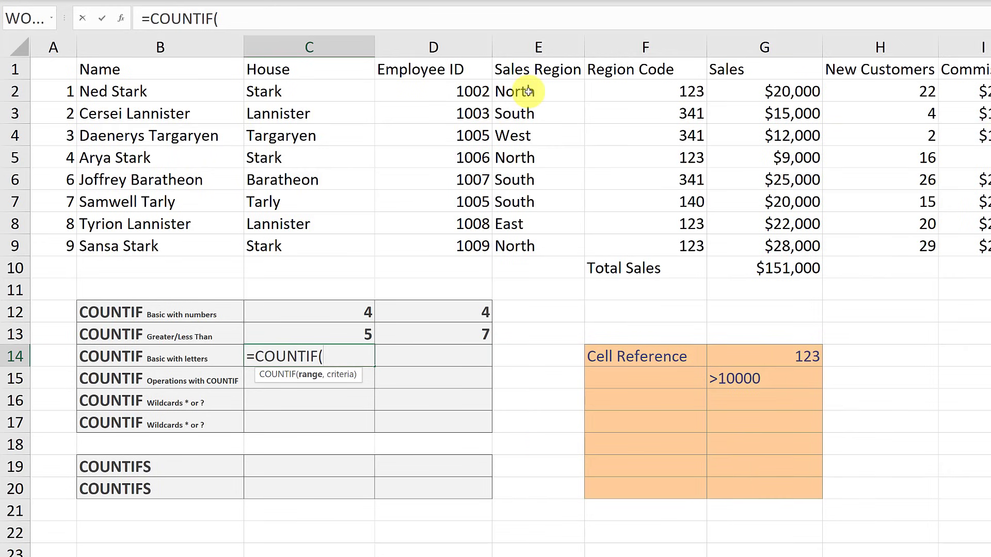
pyautogui.moveTo(529, 91); pyautogui.dragTo(516, 245)
pyautogui.write(',')
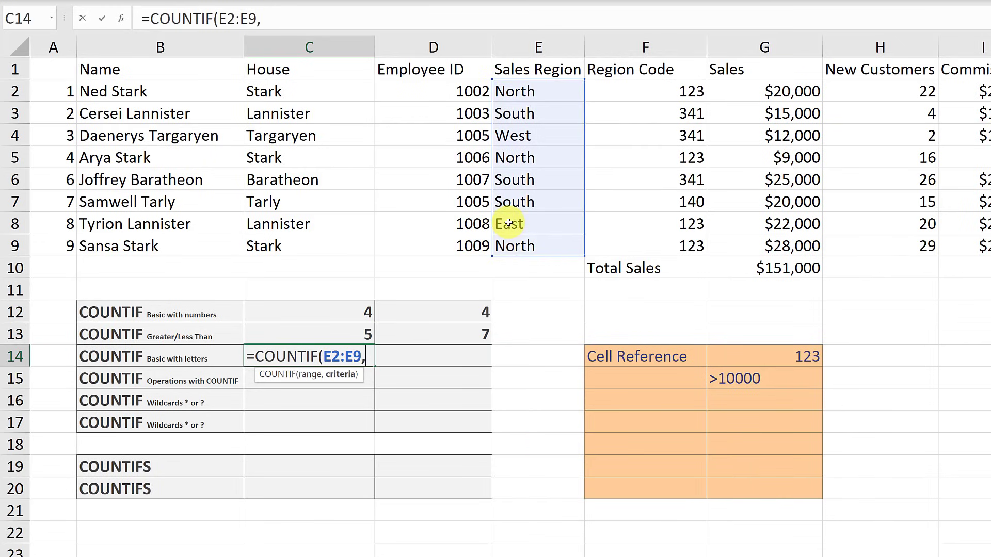
pyautogui.write('"Noth')
pyautogui.press('BackSpace')
pyautogui.press('BackSpace')
pyautogui.write('rth')
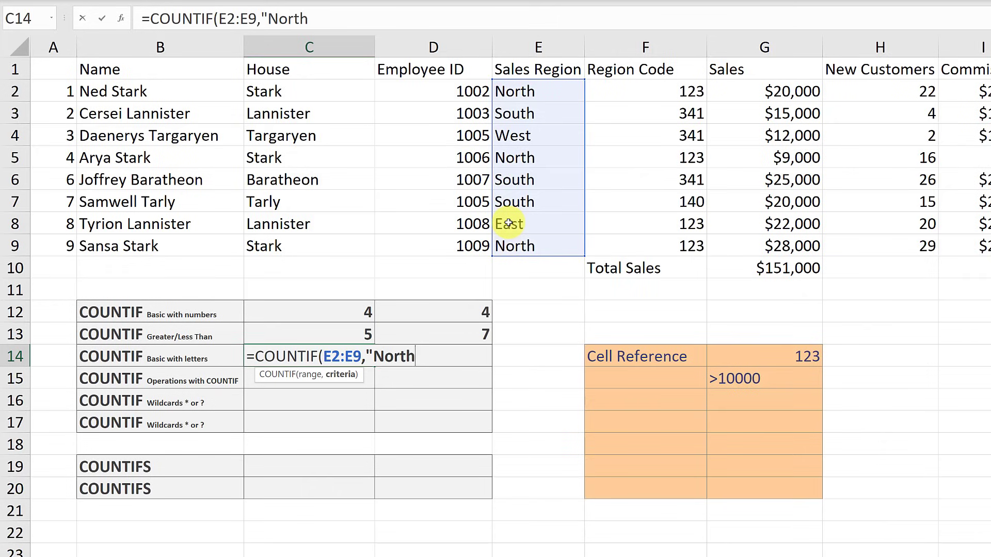
pyautogui.write('")')
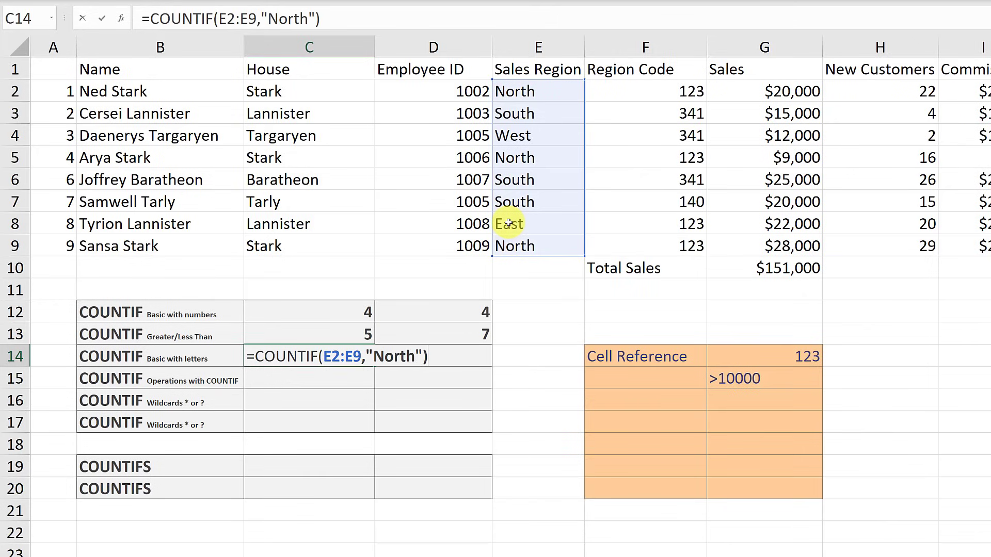
pyautogui.press('Return')
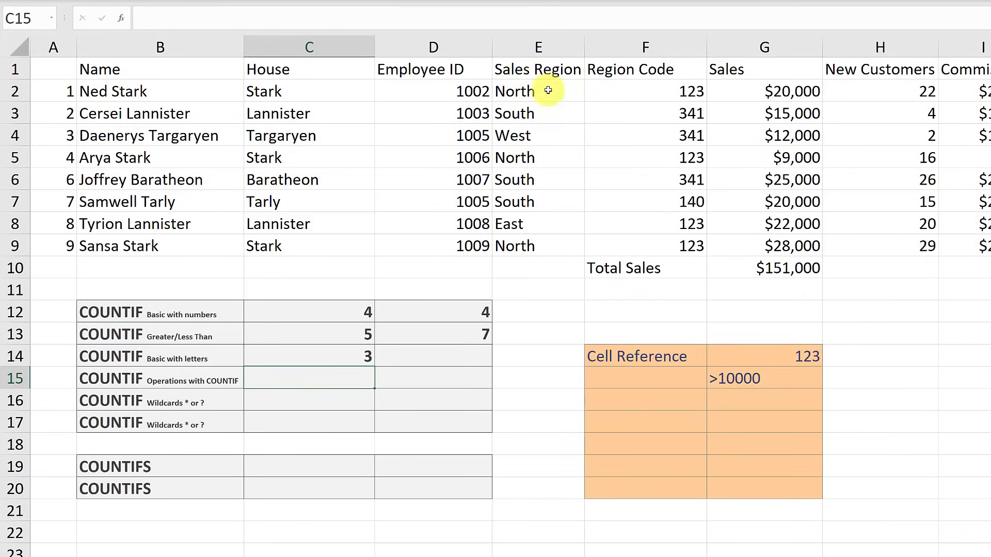
# Step: Check the C14 count against the individual North entries in the Sales Region column
pyautogui.click(513, 91)
pyautogui.click(539, 157)
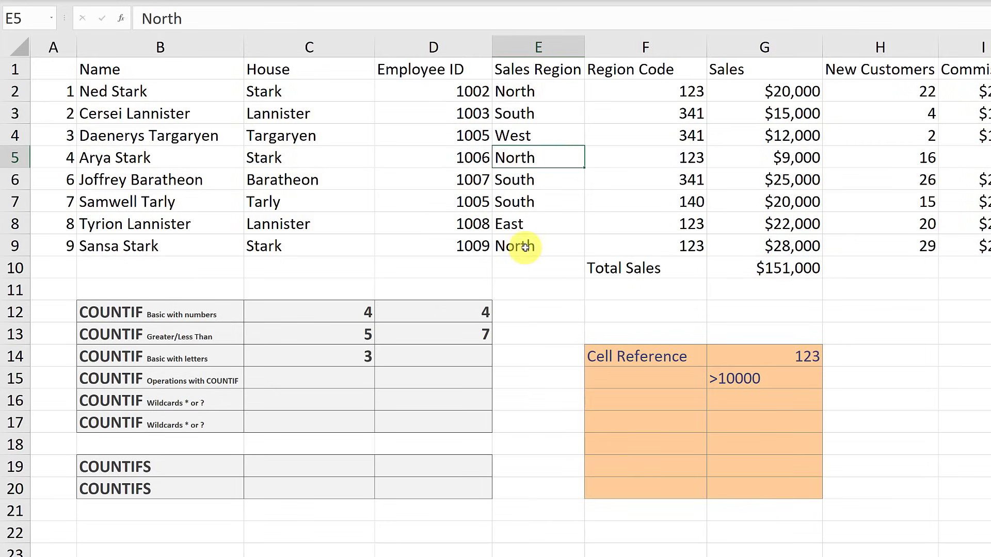
pyautogui.click(521, 249)
pyautogui.click(469, 355)
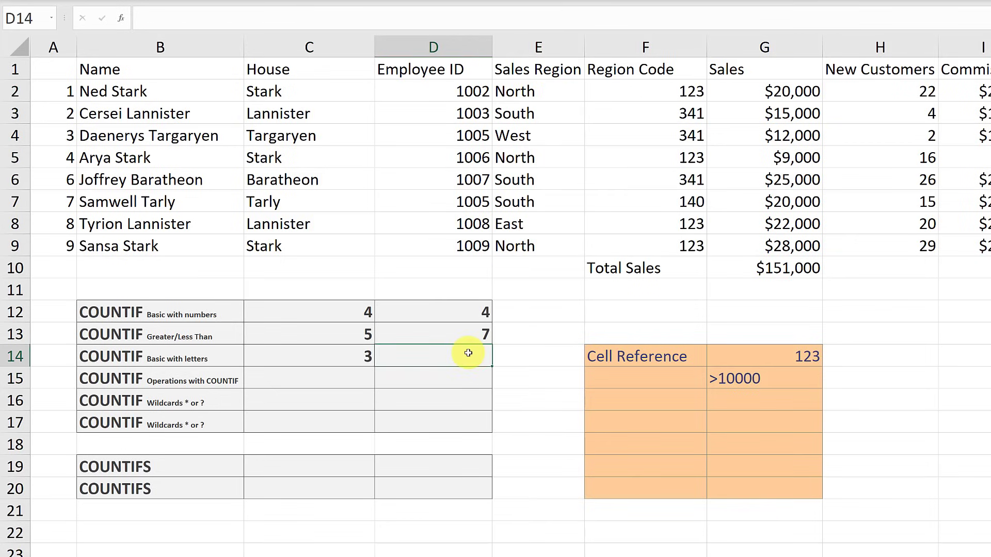
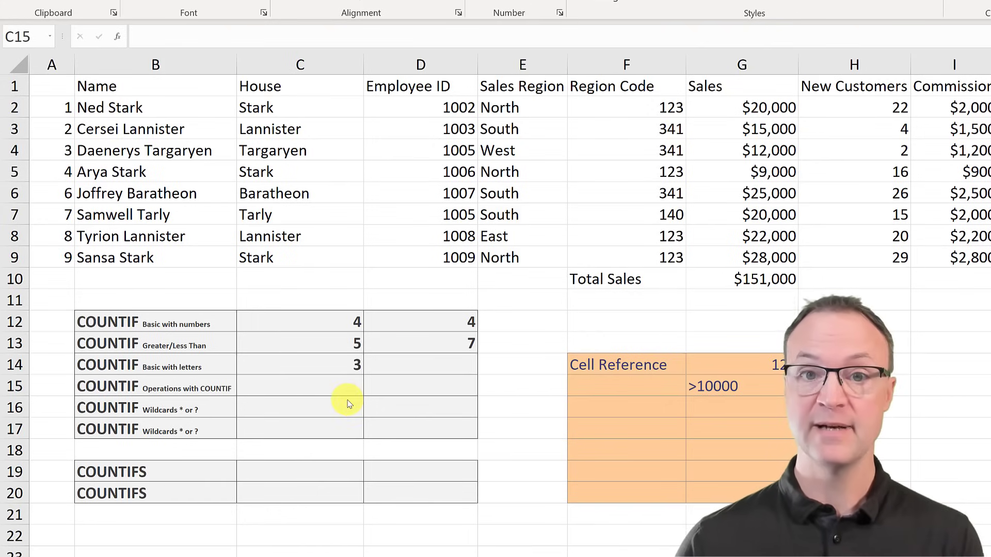
# Step: Begin the C15 formula with =COUNTIF(F2:F9,"123") to count region code 123
pyautogui.click(328, 382)
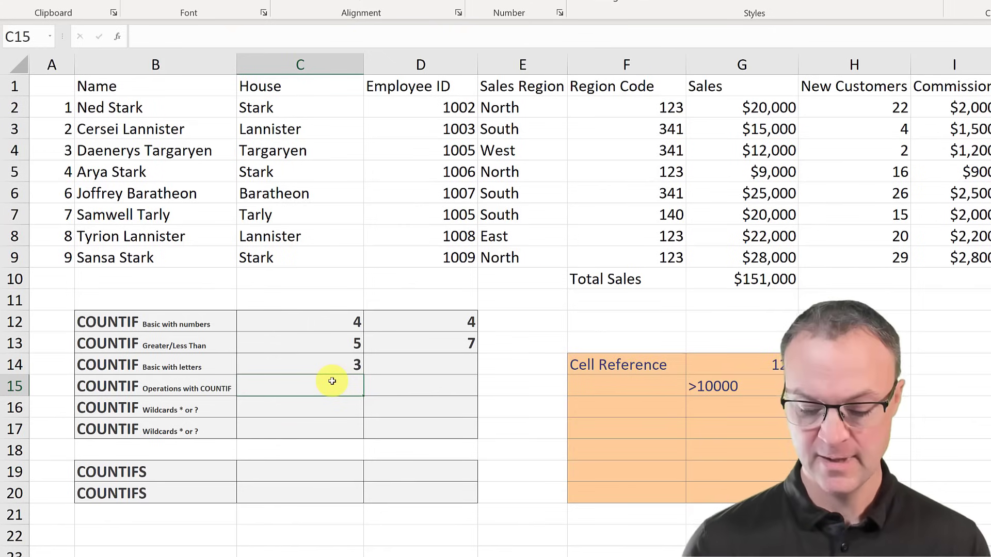
pyautogui.write('=')
pyautogui.write('cou')
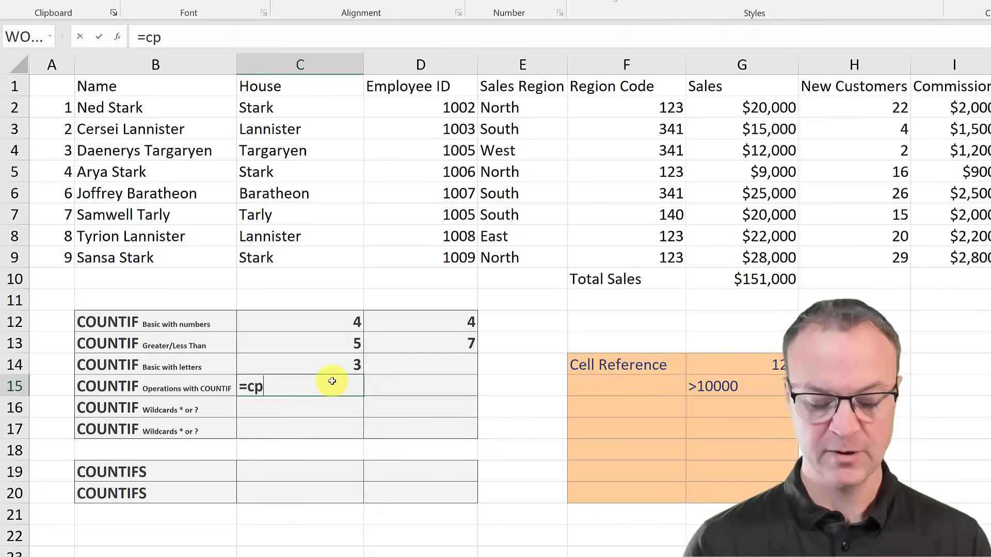
pyautogui.write('ntif')
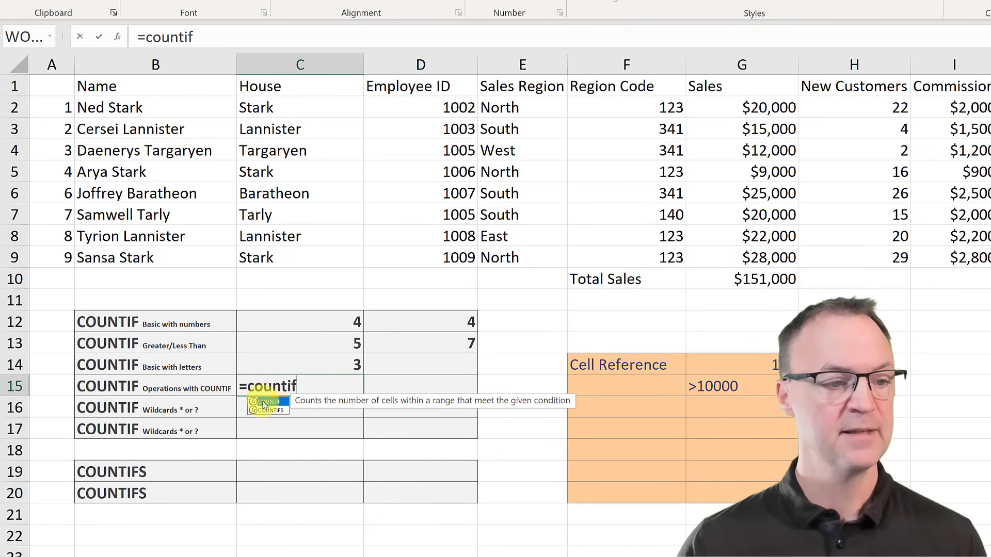
pyautogui.press('Tab')
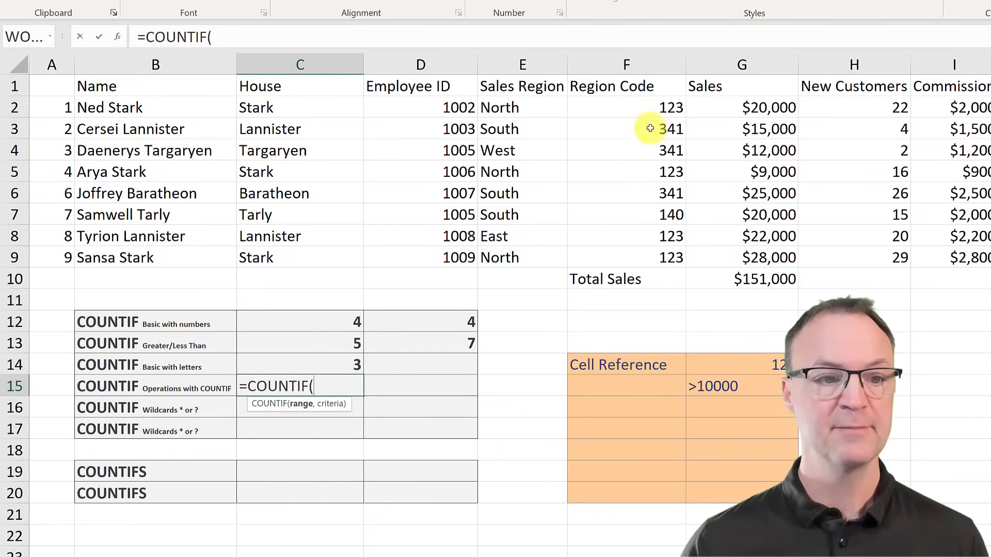
pyautogui.moveTo(645, 105); pyautogui.dragTo(635, 253)
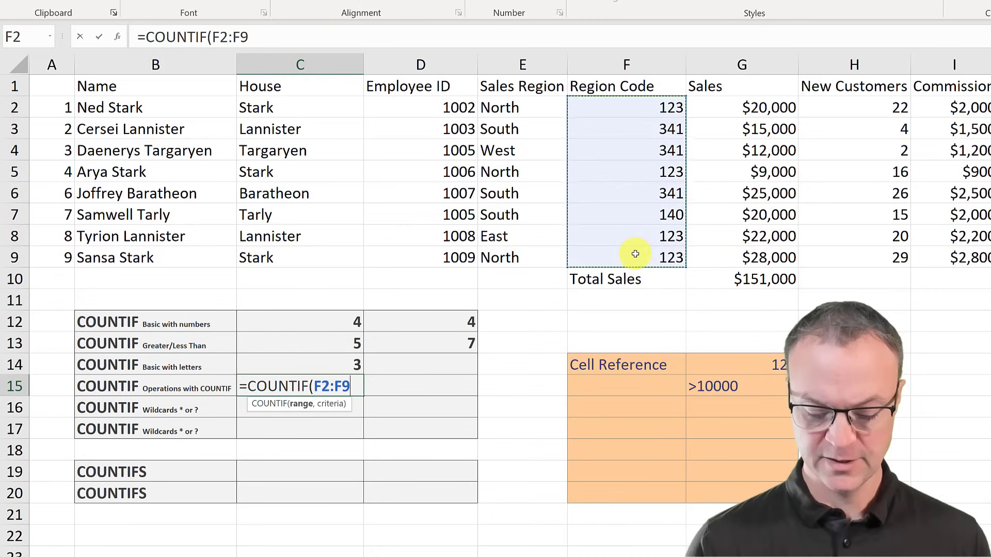
pyautogui.write(',')
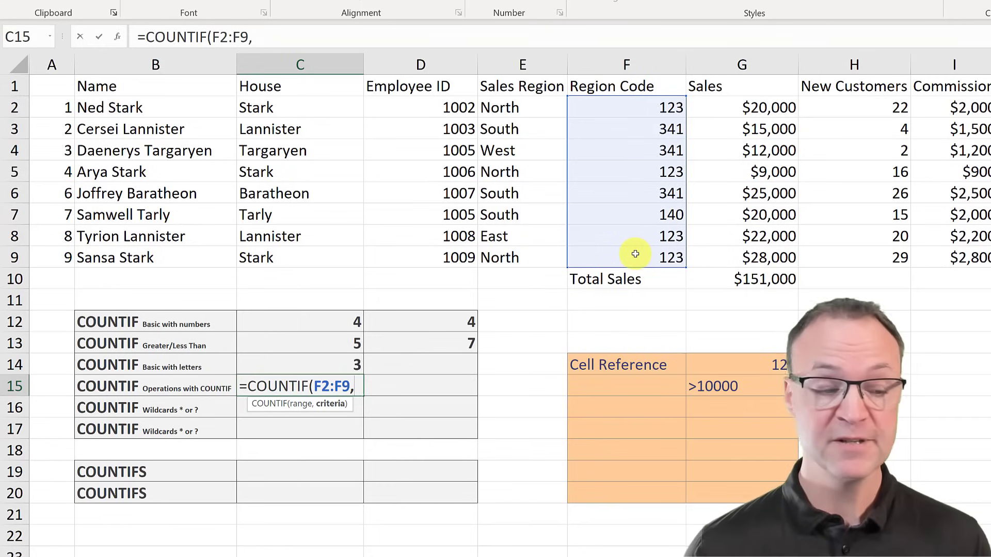
pyautogui.write('"123')
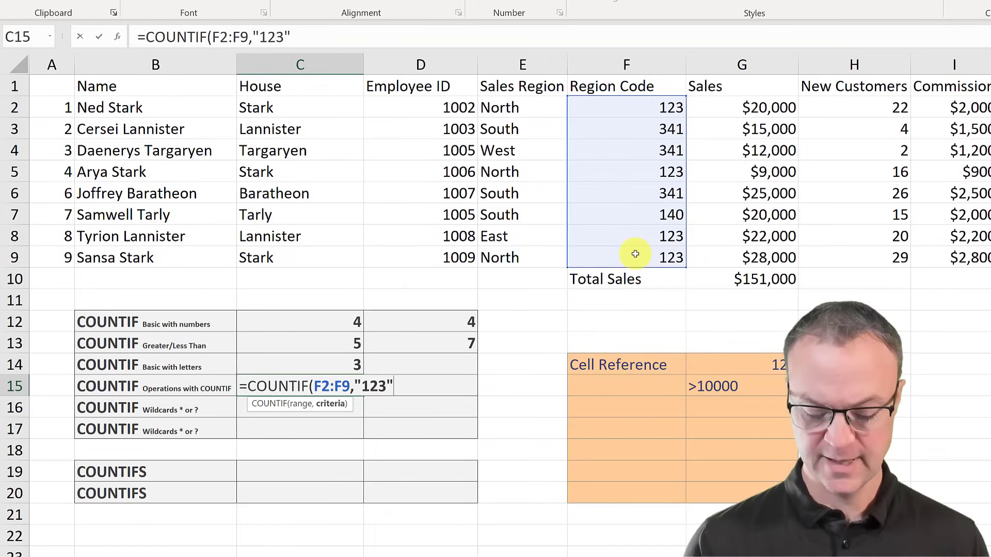
pyautogui.write('")')
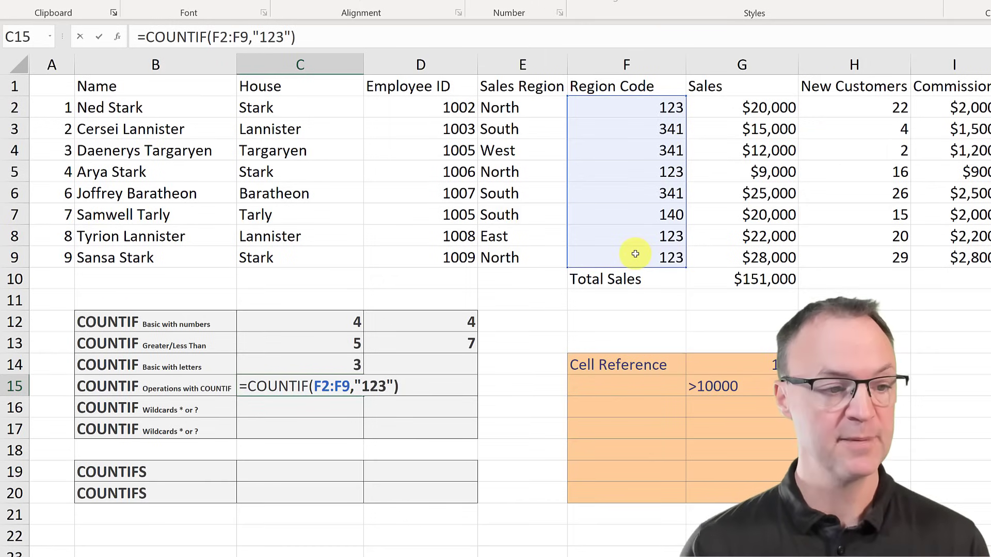
# Step: Complete the C15 formula by adding +COUNTIF(F2:F9,"341") so it also counts region code 341
pyautogui.write('+')
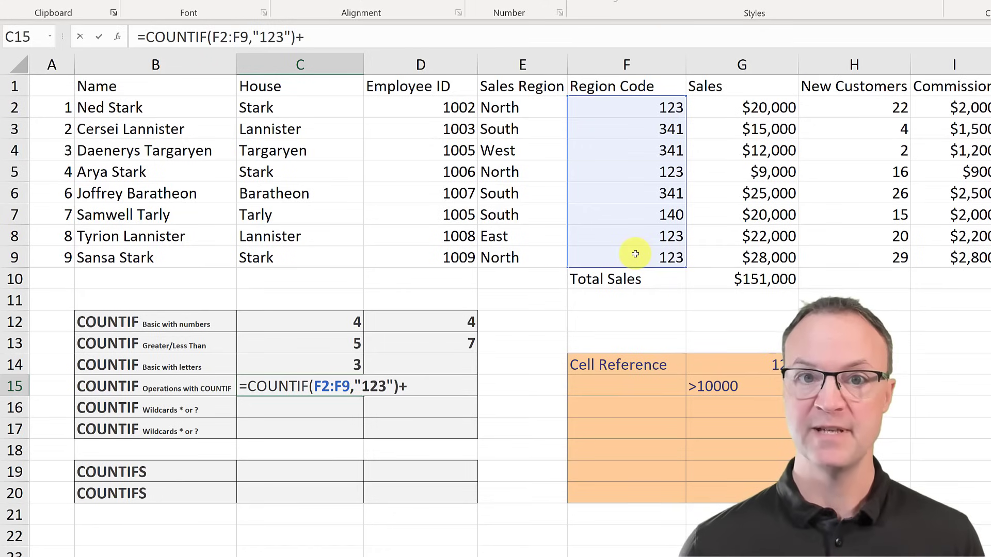
pyautogui.write('coun')
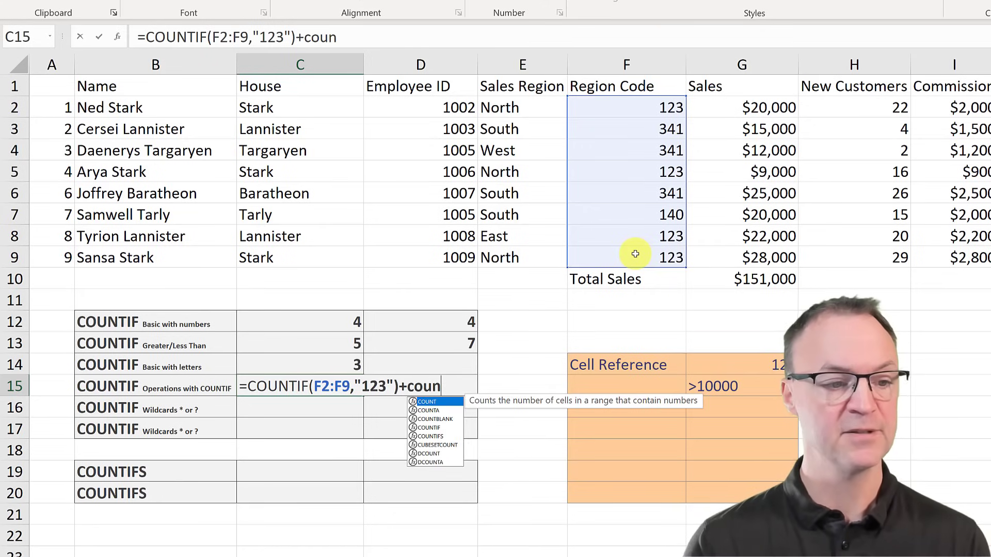
pyautogui.write('tif')
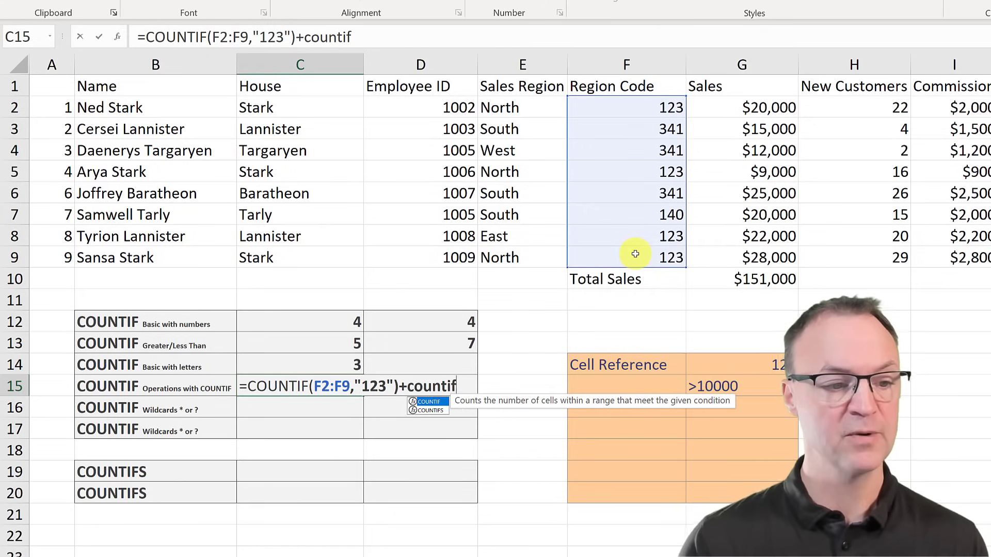
pyautogui.doubleClick(429, 402)
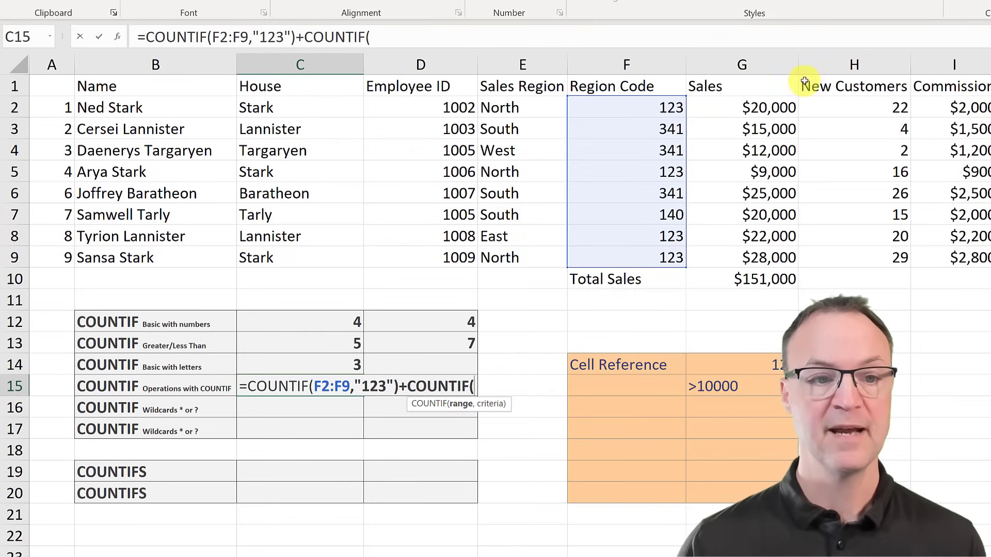
pyautogui.moveTo(637, 108); pyautogui.dragTo(630, 256)
pyautogui.write(',')
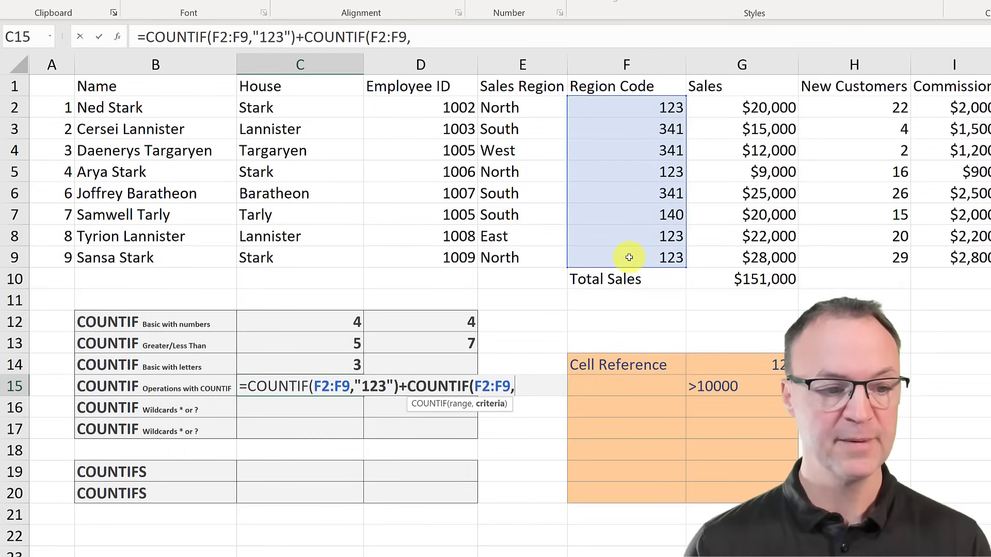
pyautogui.write('"')
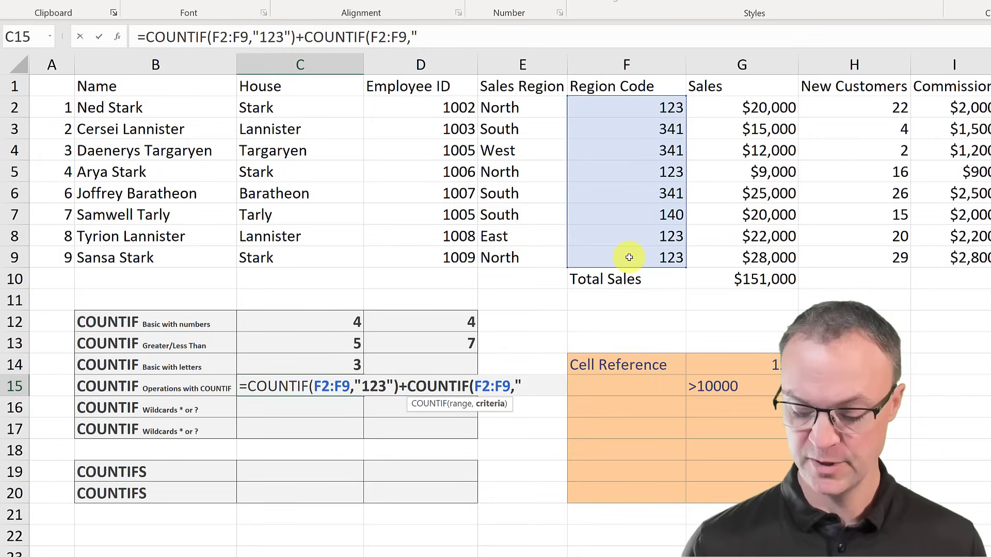
pyautogui.write('341"')
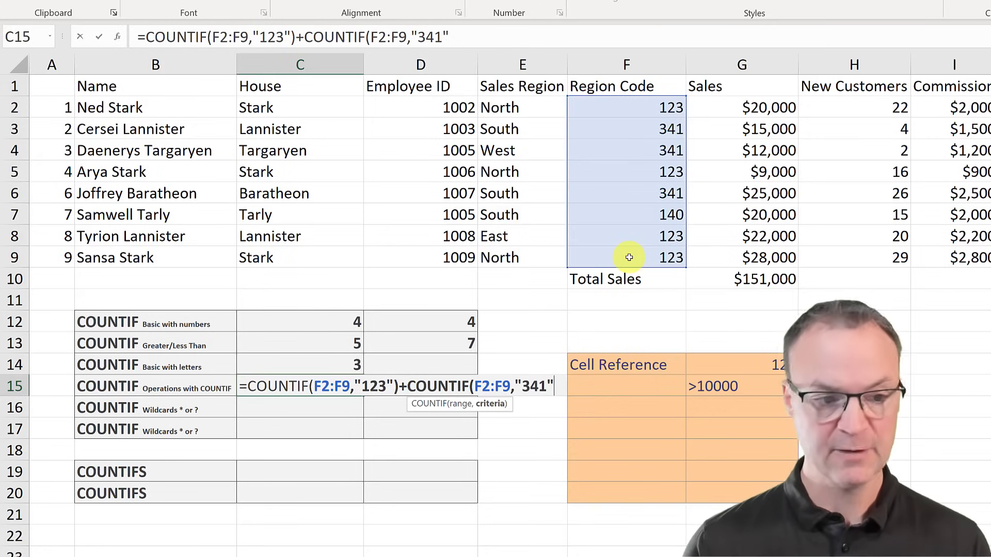
pyautogui.write(')')
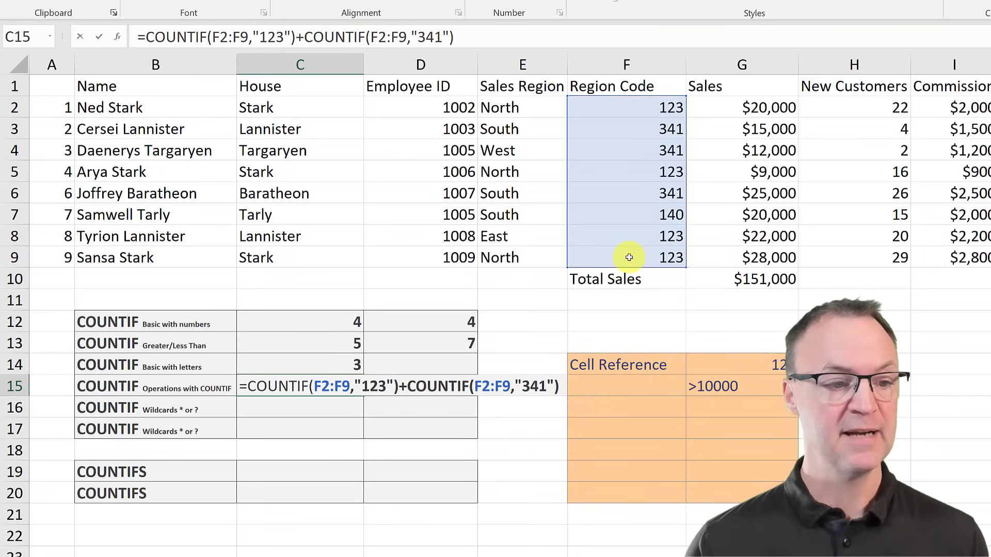
pyautogui.press('Return')
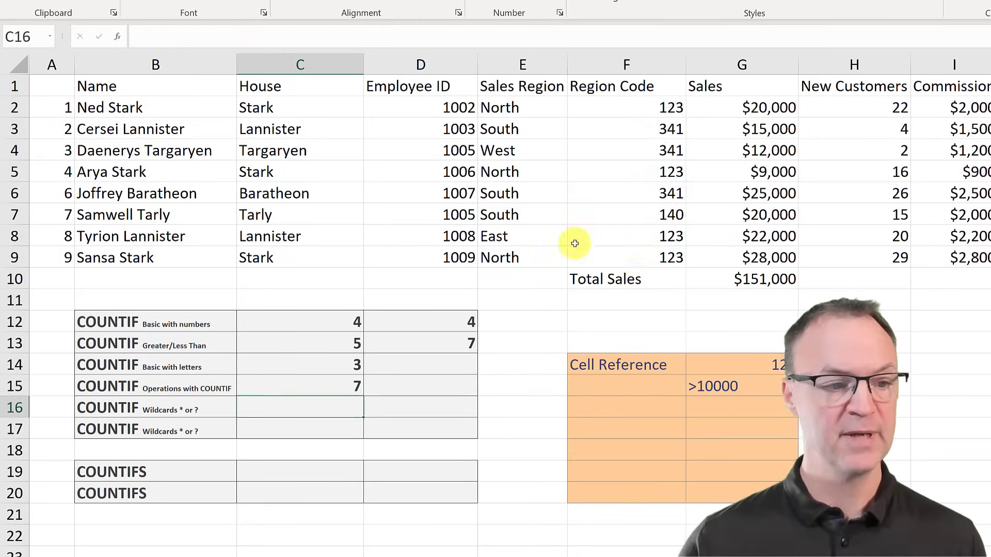
# Step: Replace the plus sign between the two COUNTIF functions in C15 with * to multiply the counts
pyautogui.click(339, 391)
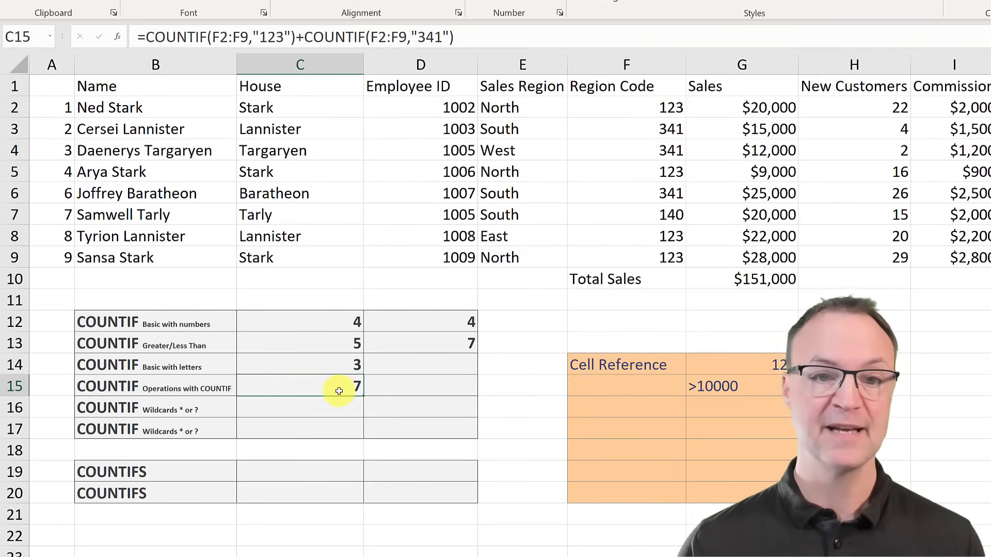
pyautogui.click(390, 389)
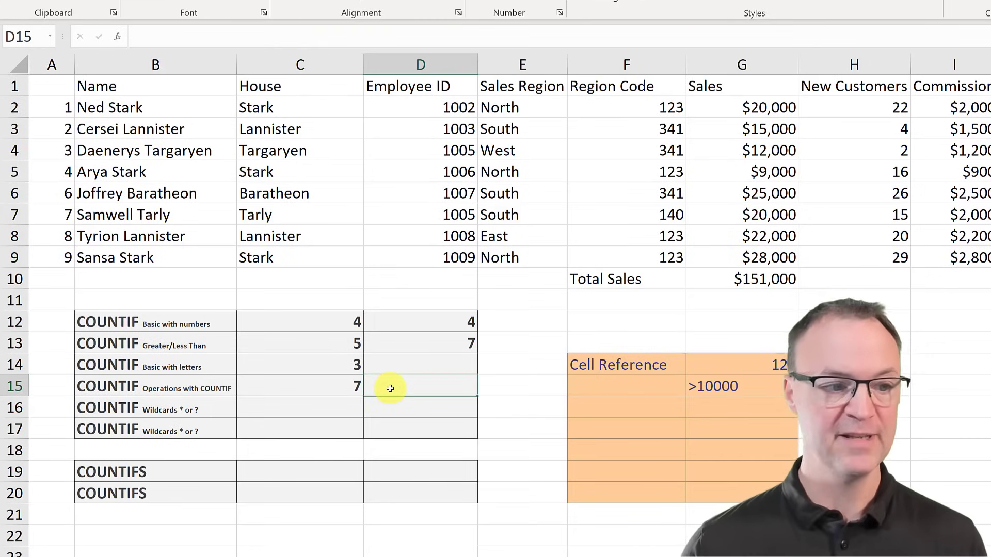
pyautogui.click(325, 390)
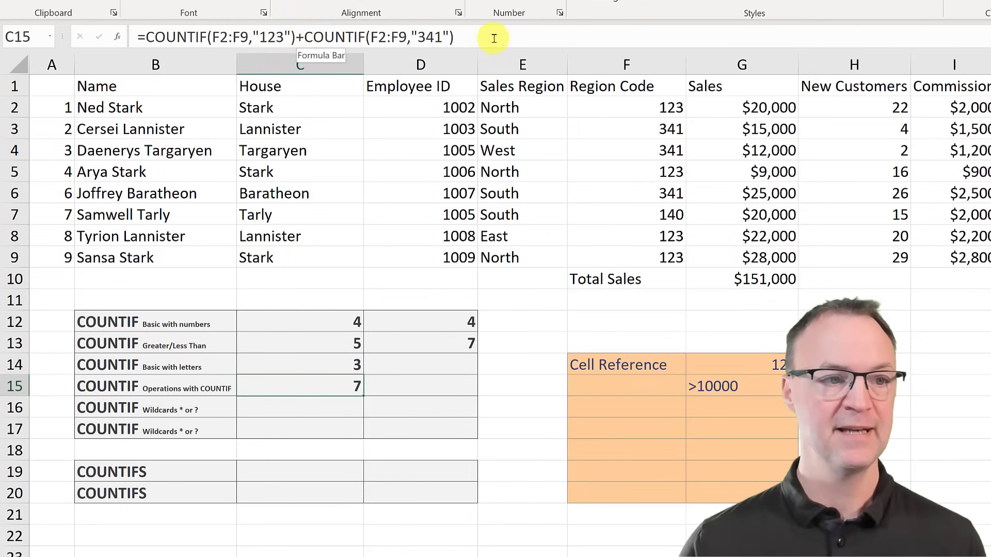
pyautogui.click(305, 37)
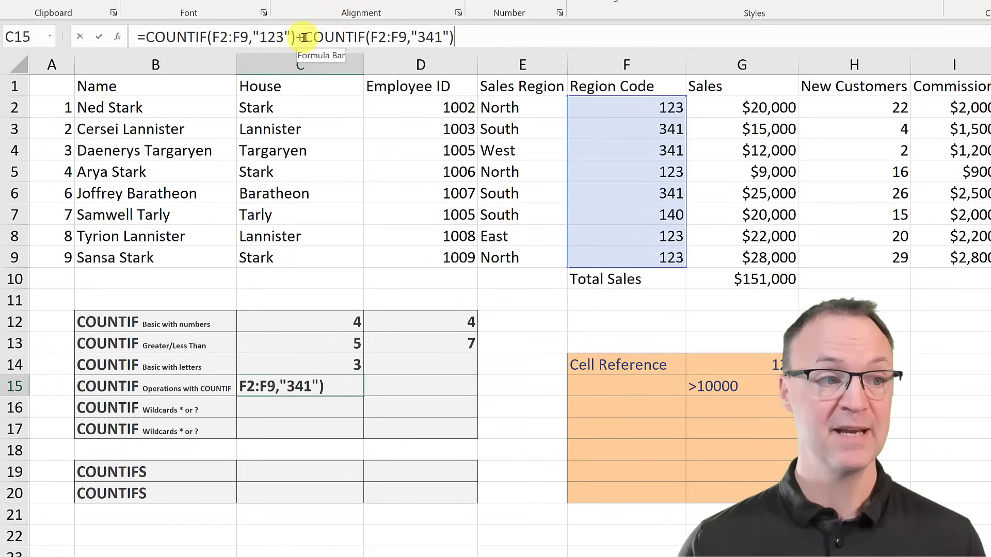
pyautogui.press('BackSpace')
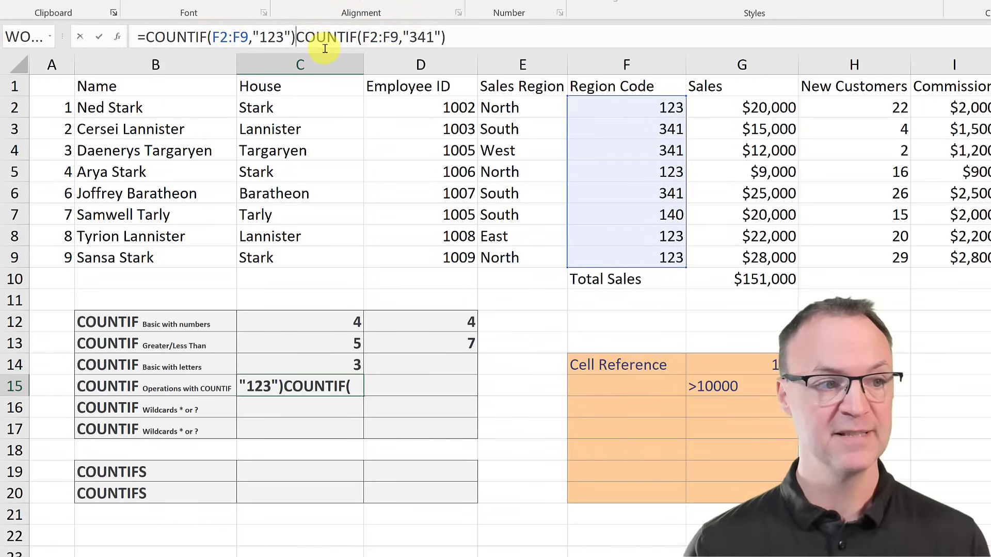
pyautogui.write('*')
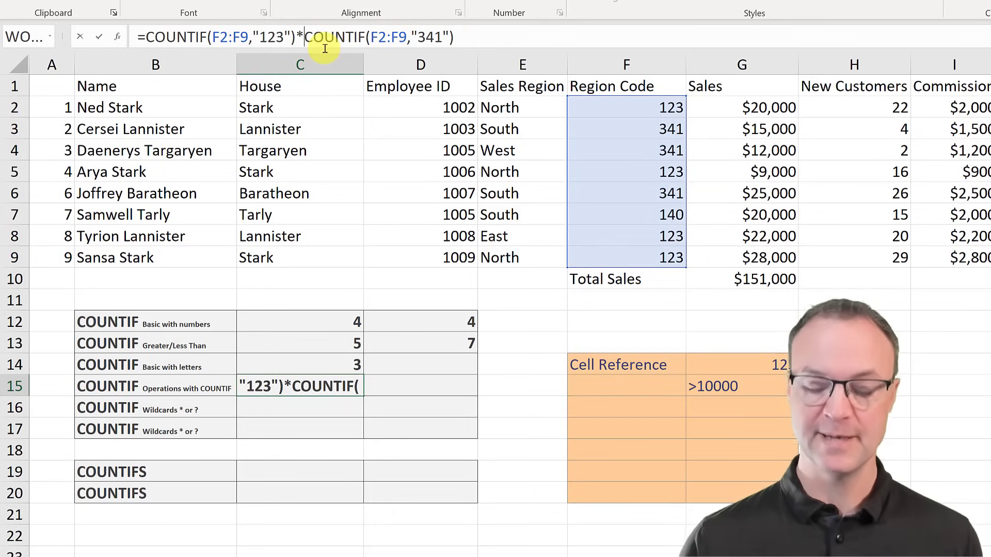
pyautogui.press('Return')
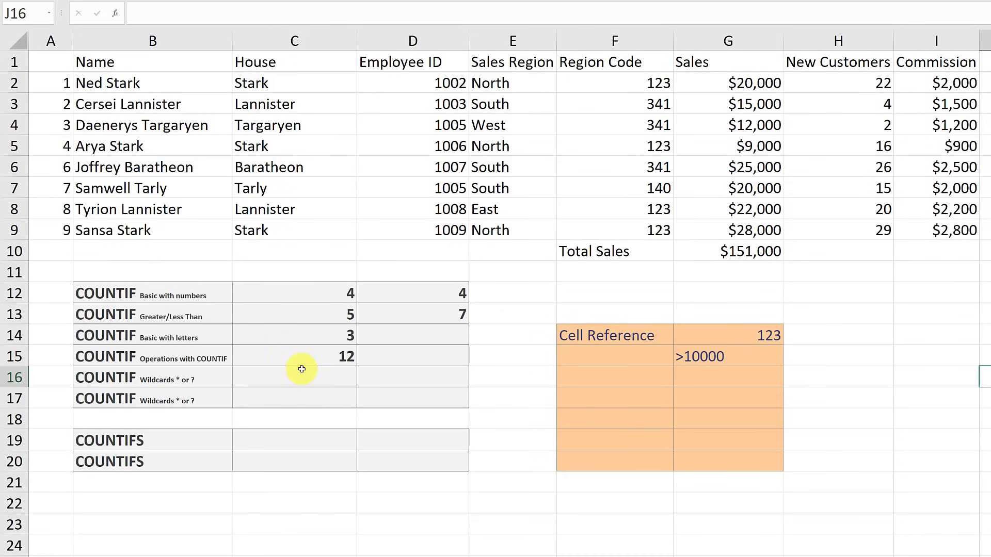
# Step: Enter =COUNTIF(B2:B9,"a*") in C16 to count the names that start with the letter a
pyautogui.click(297, 380)
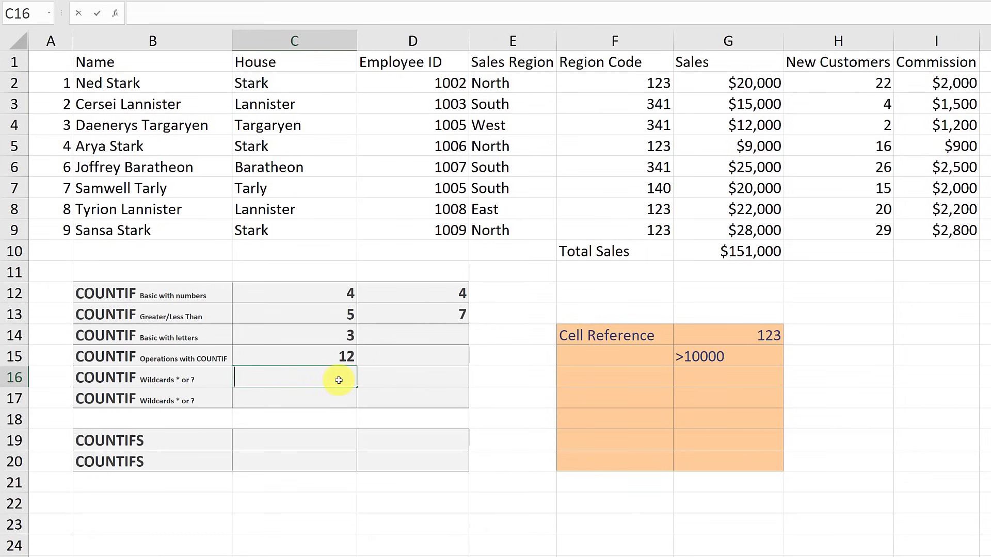
pyautogui.write('=countif')
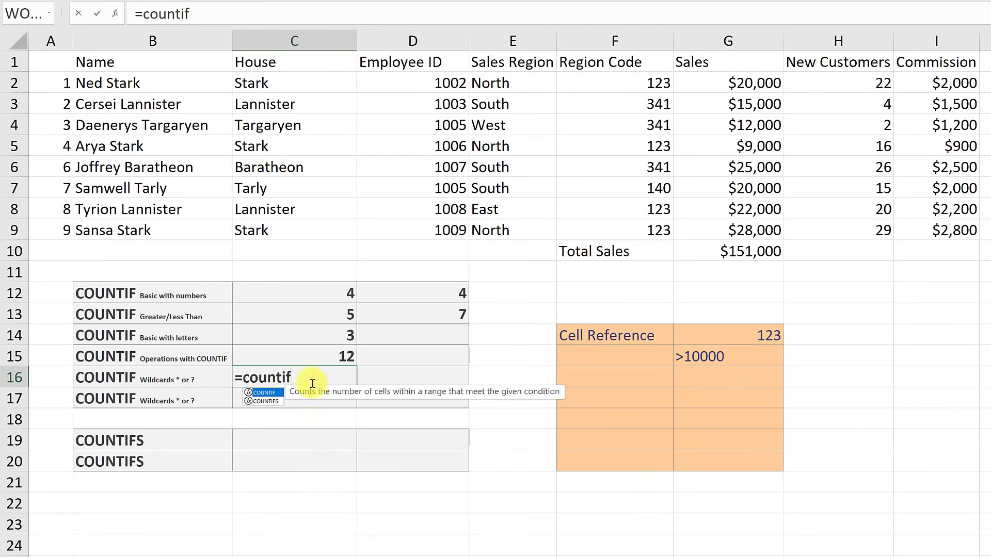
pyautogui.doubleClick(263, 392)
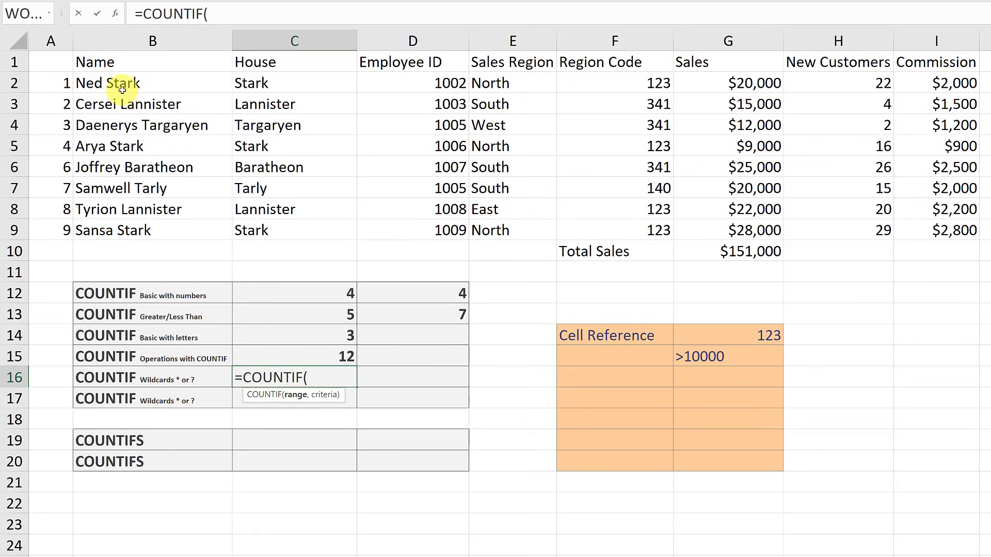
pyautogui.moveTo(122, 88); pyautogui.dragTo(120, 230)
pyautogui.write(',')
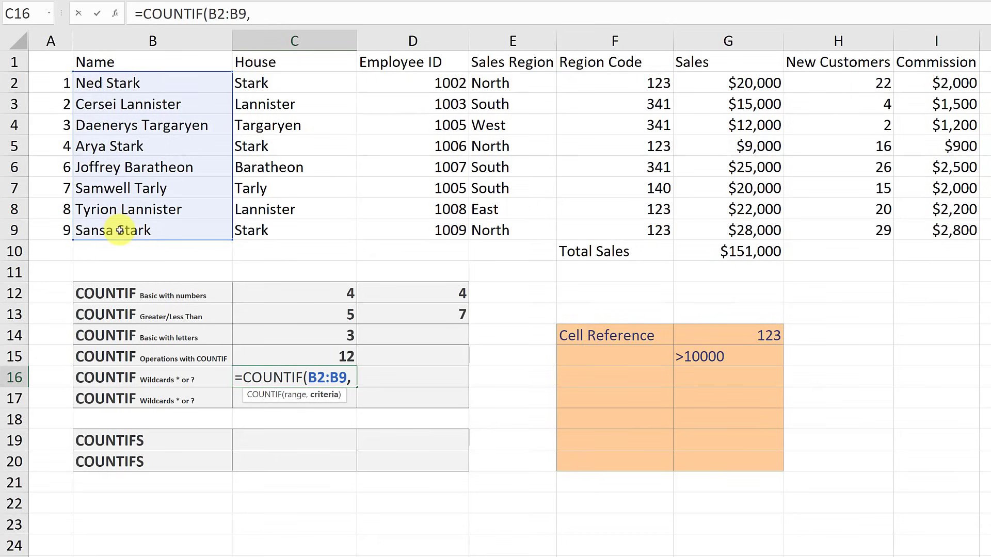
pyautogui.write('"')
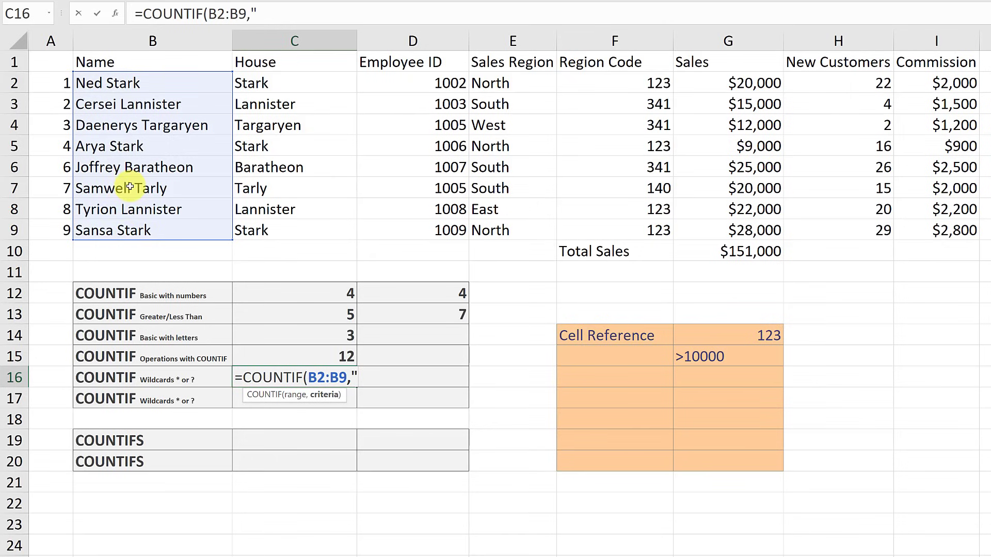
pyautogui.write('a*')
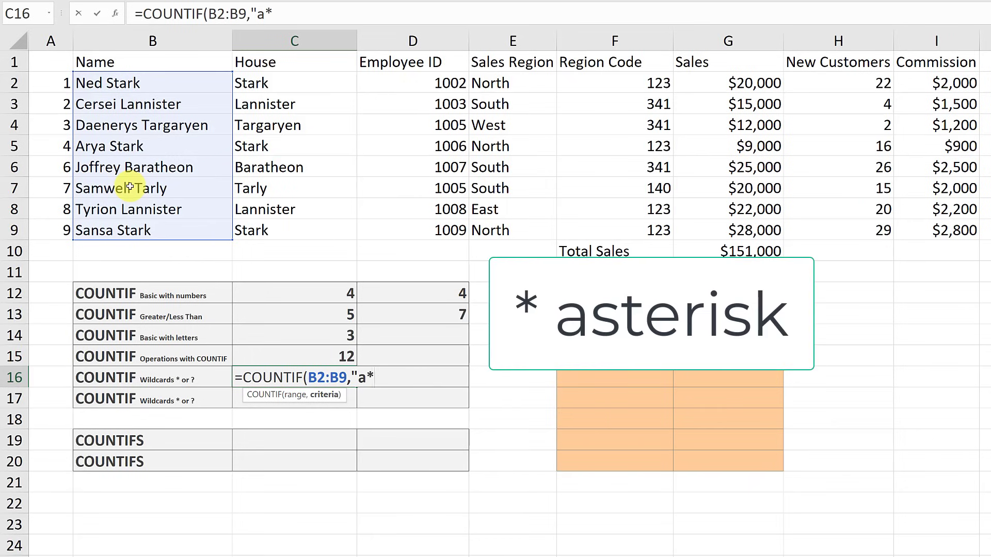
pyautogui.write('"')
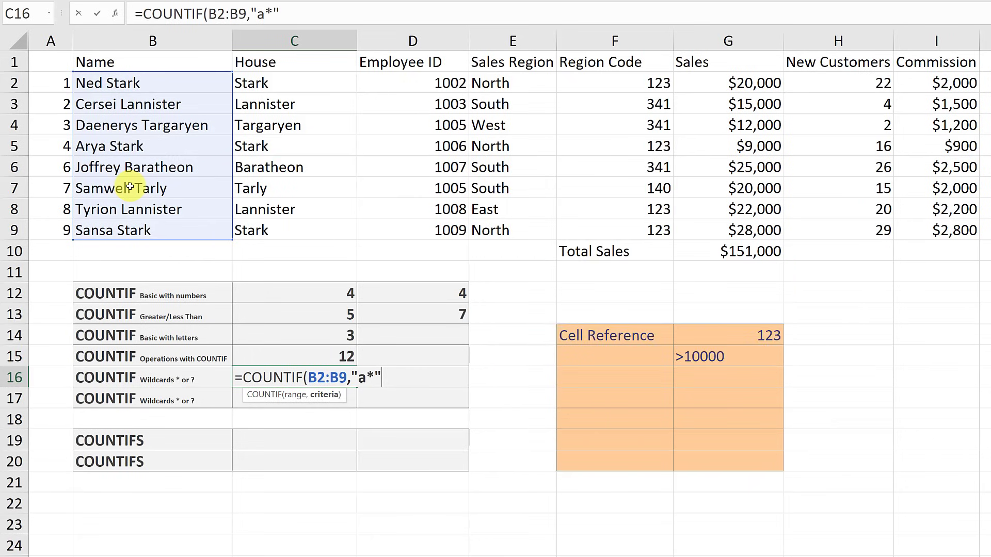
pyautogui.write(')')
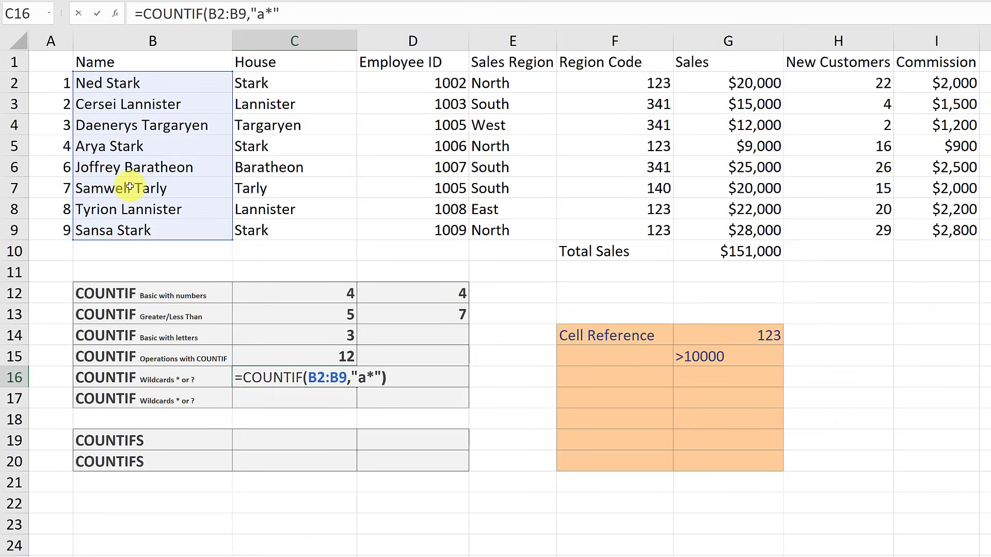
pyautogui.press('Return')
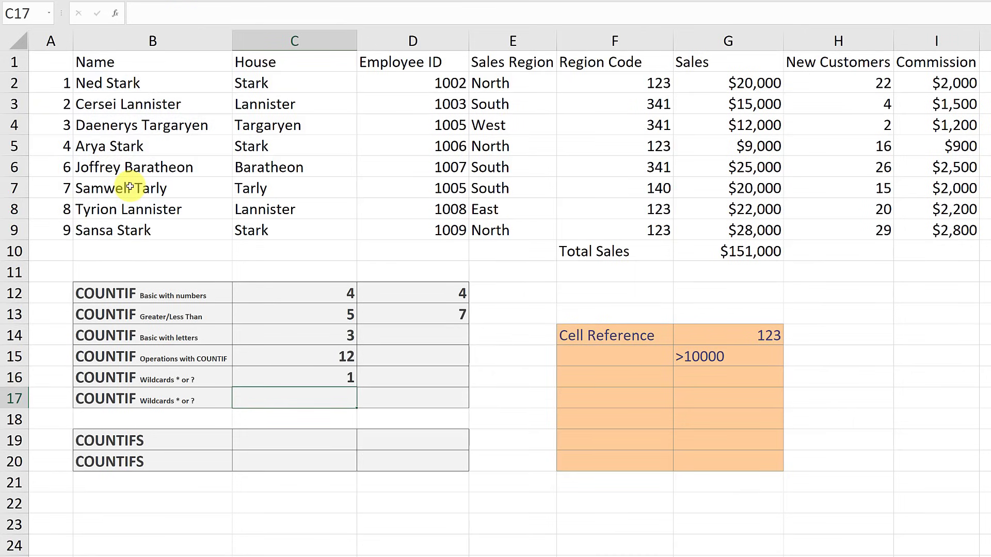
# Step: Replace the criterion in the C16 COUNTIF formula with "Ned", without a wildcard
pyautogui.click(323, 377)
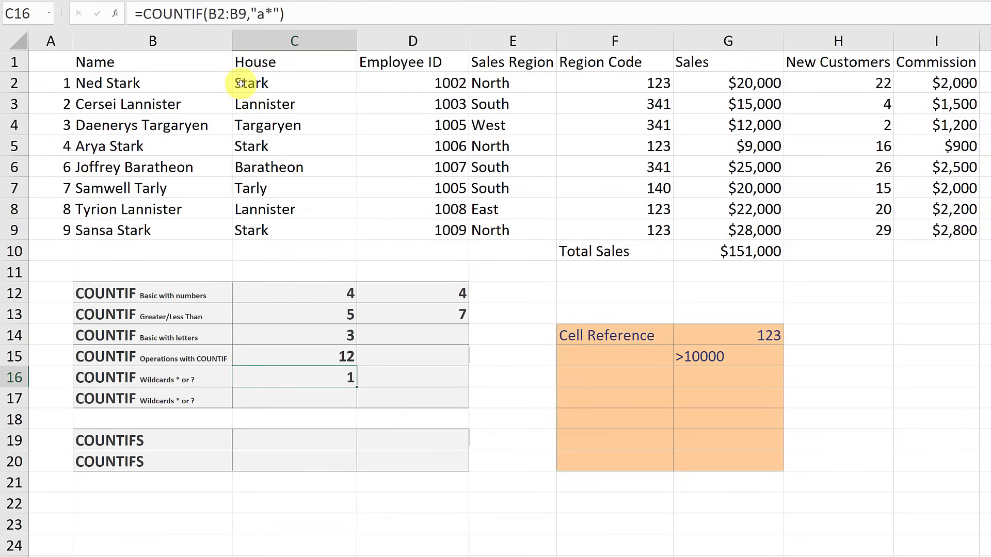
pyautogui.click(264, 14)
pyautogui.hotkey('shift', 'Right')
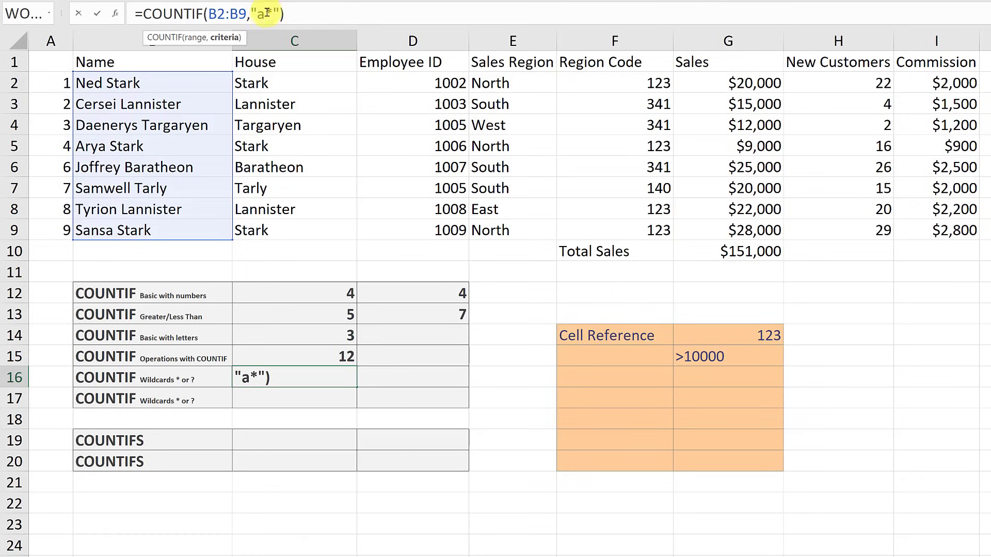
pyautogui.moveTo(263, 14); pyautogui.dragTo(255, 14)
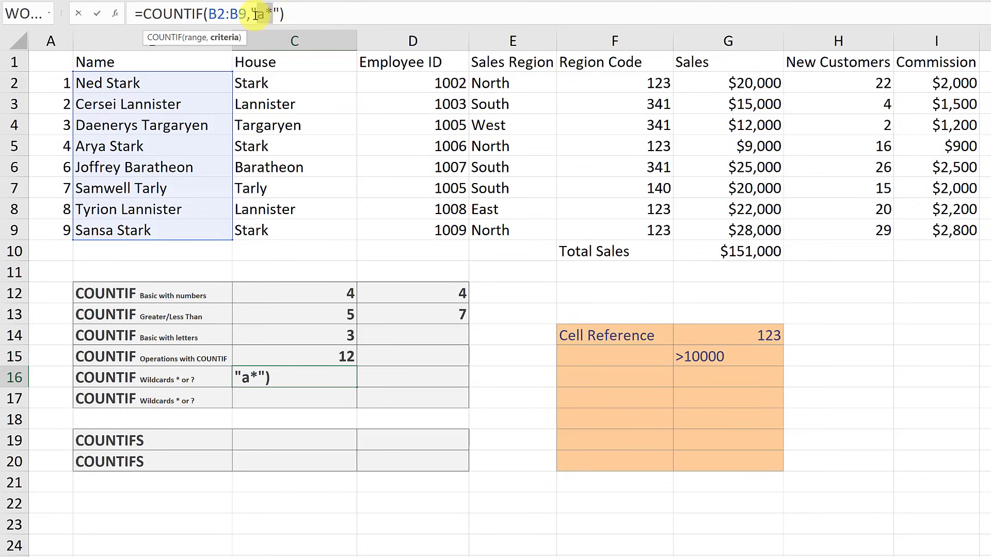
pyautogui.write('Ned')
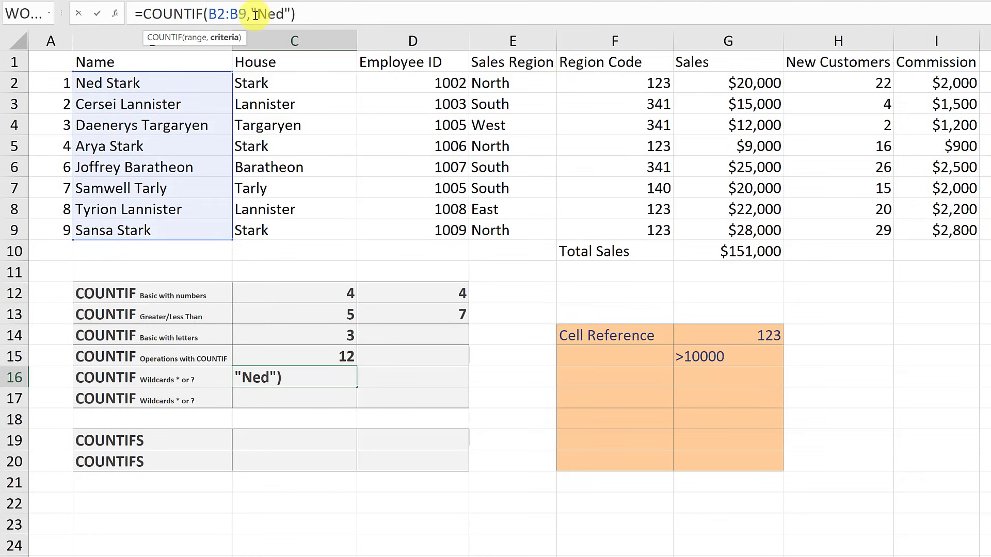
pyautogui.press('Return')
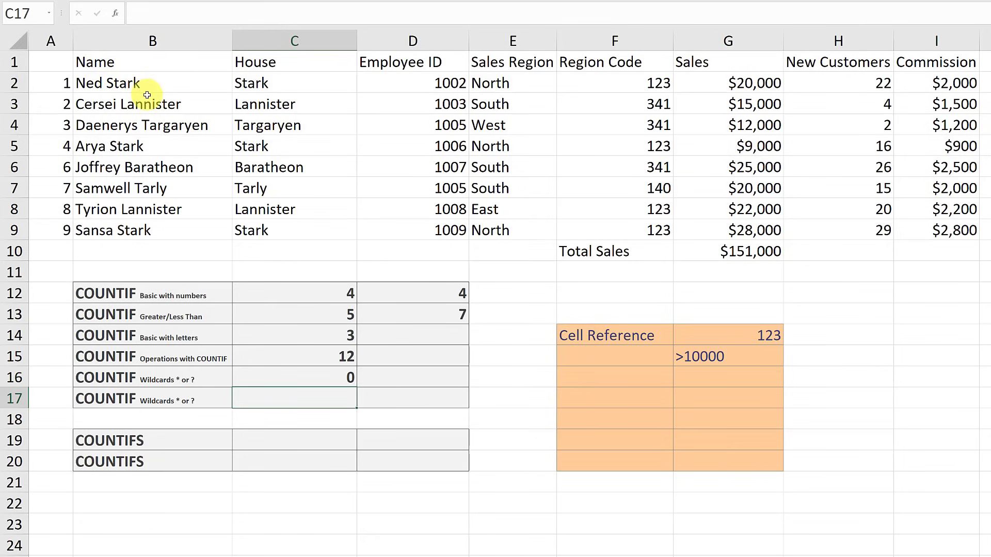
# Step: Add an asterisk wildcard to the C16 criterion, making it "Ned*", to count names starting with that text
pyautogui.click(328, 373)
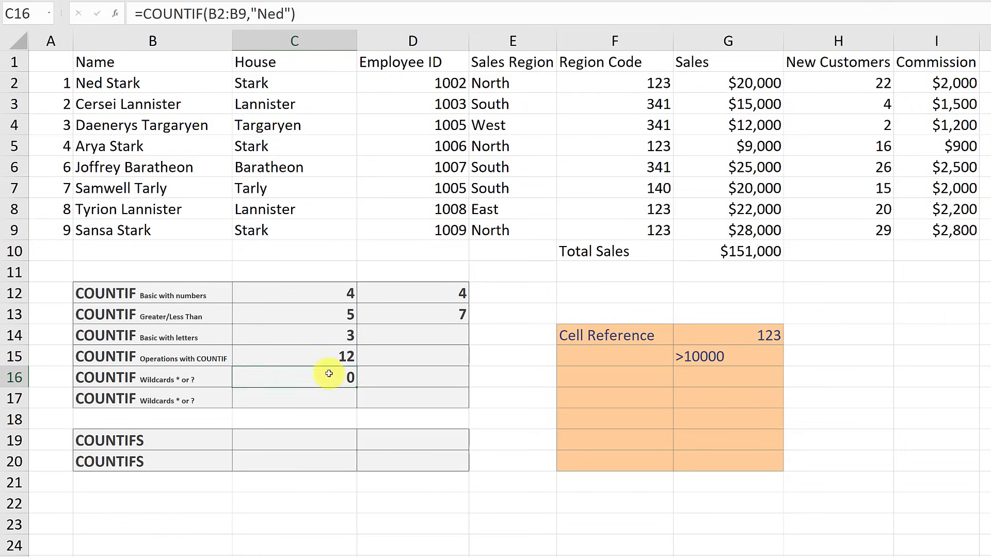
pyautogui.click(284, 13)
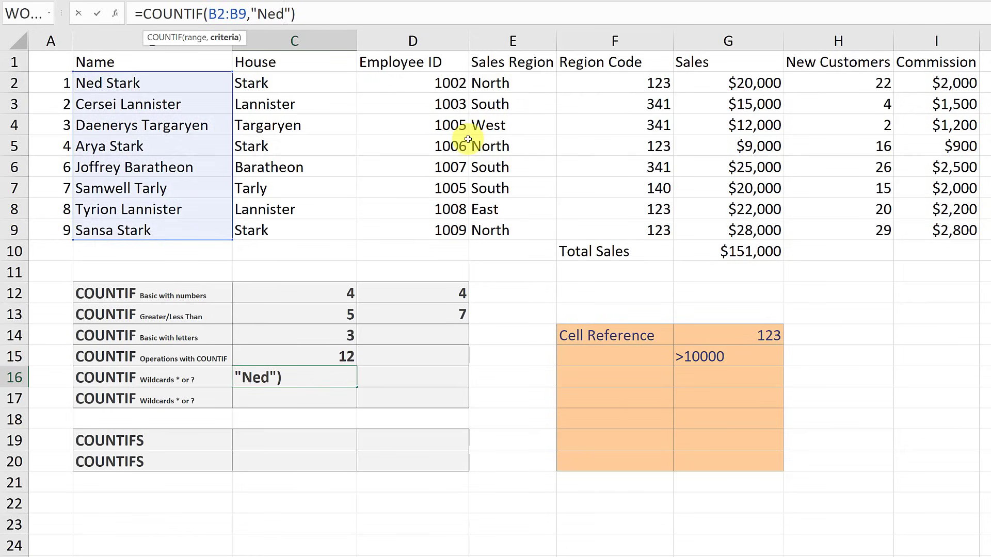
pyautogui.write('*')
pyautogui.press('Return')
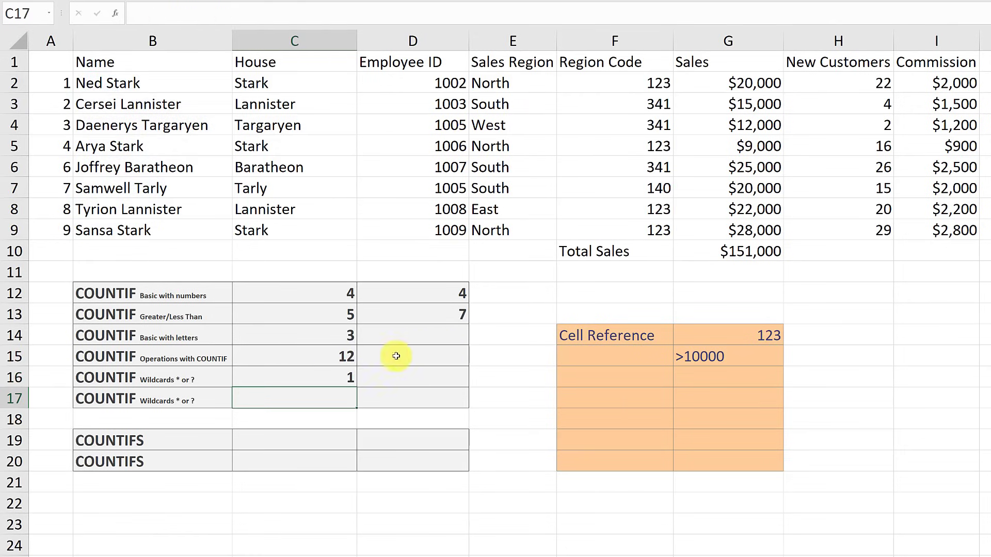
# Step: Copy the formula text =COUNTIF(B2:B9,"Ned*") from C16 into D16 with its range unchanged
pyautogui.click(348, 376)
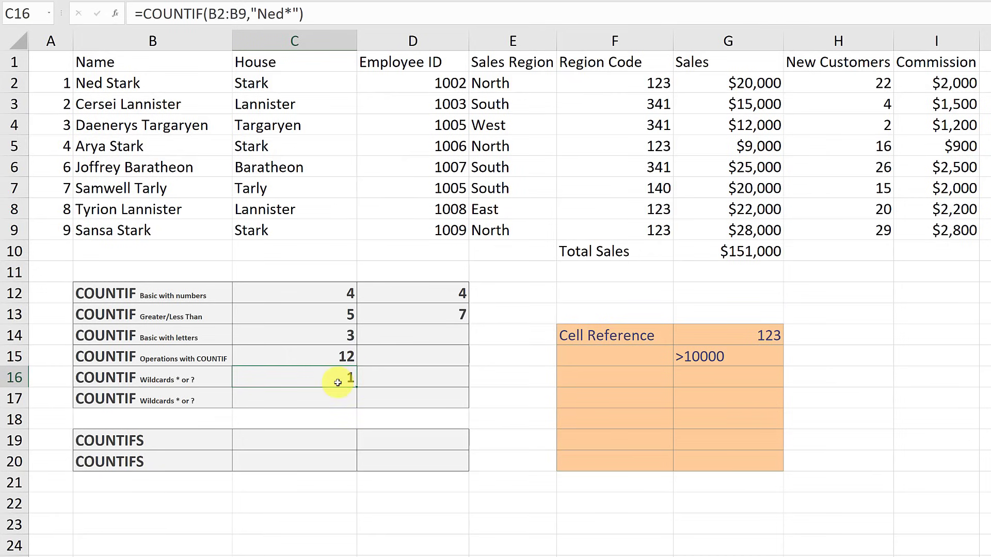
pyautogui.doubleClick(309, 378)
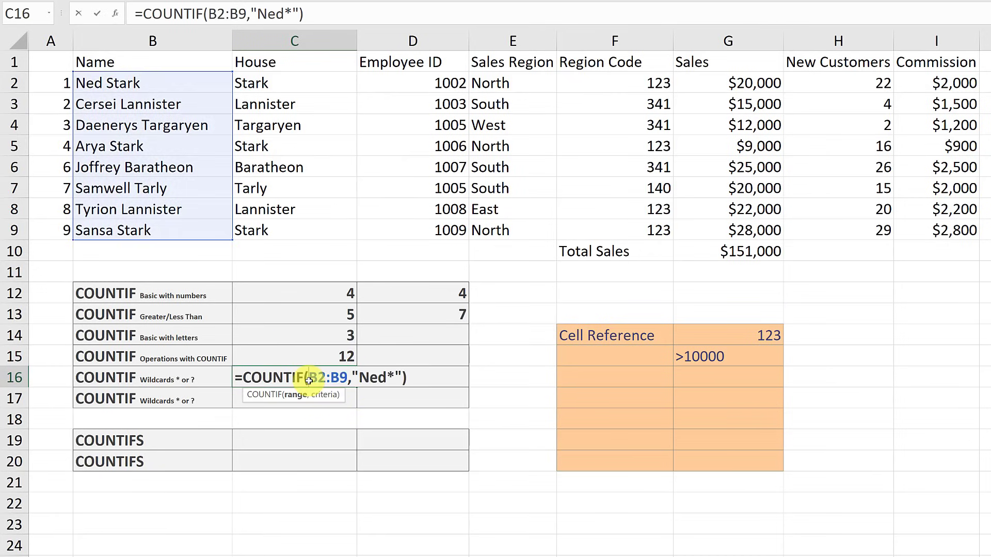
pyautogui.moveTo(309, 378); pyautogui.dragTo(341, 381)
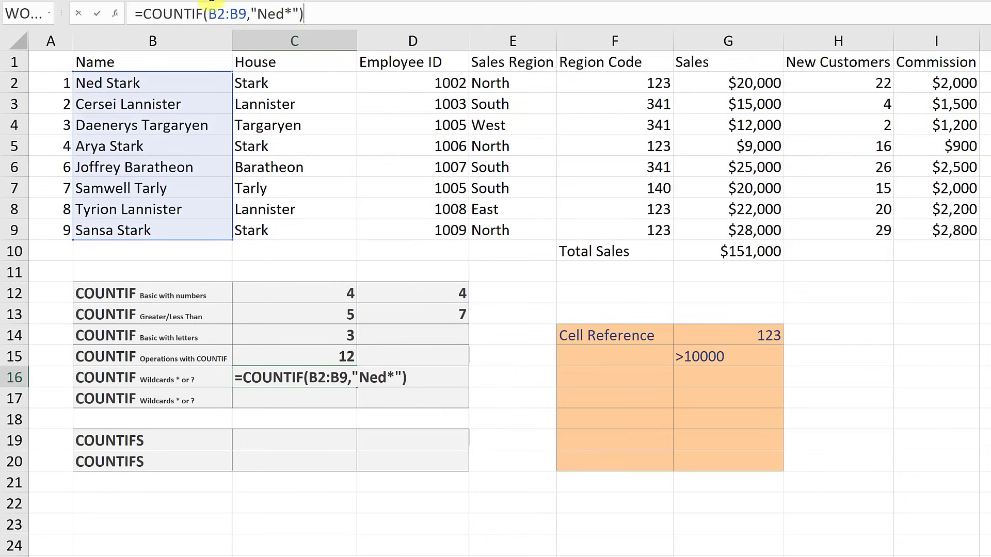
pyautogui.moveTo(310, 14); pyautogui.dragTo(115, 0)
pyautogui.hotkey('ctrl', 'c')
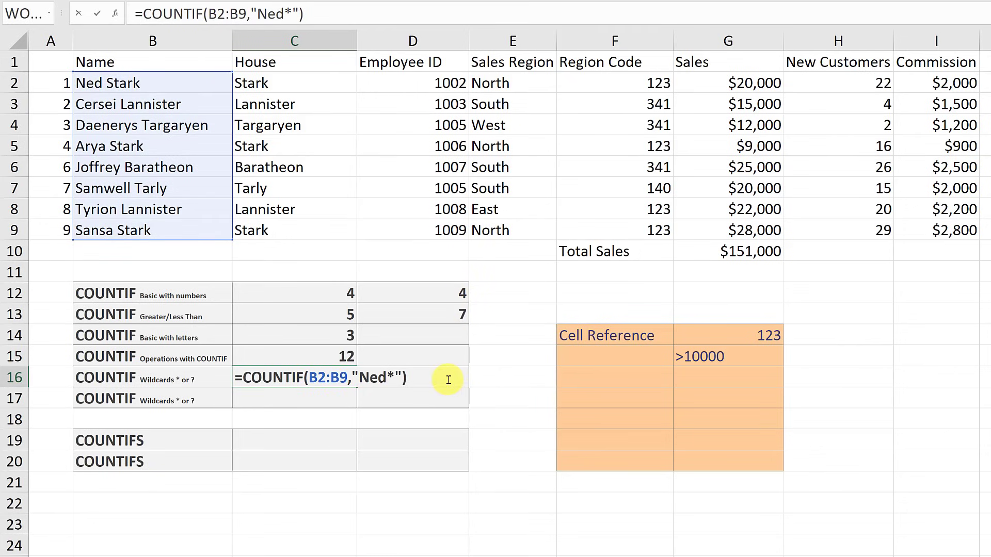
pyautogui.click(432, 397)
pyautogui.click(428, 378)
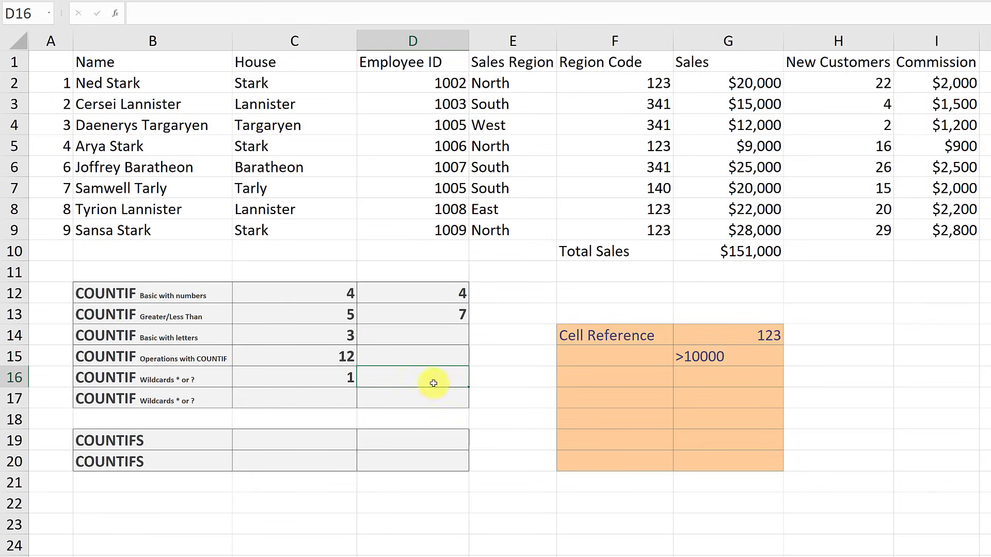
pyautogui.hotkey('ctrl', 'v')
pyautogui.press('ctrl')
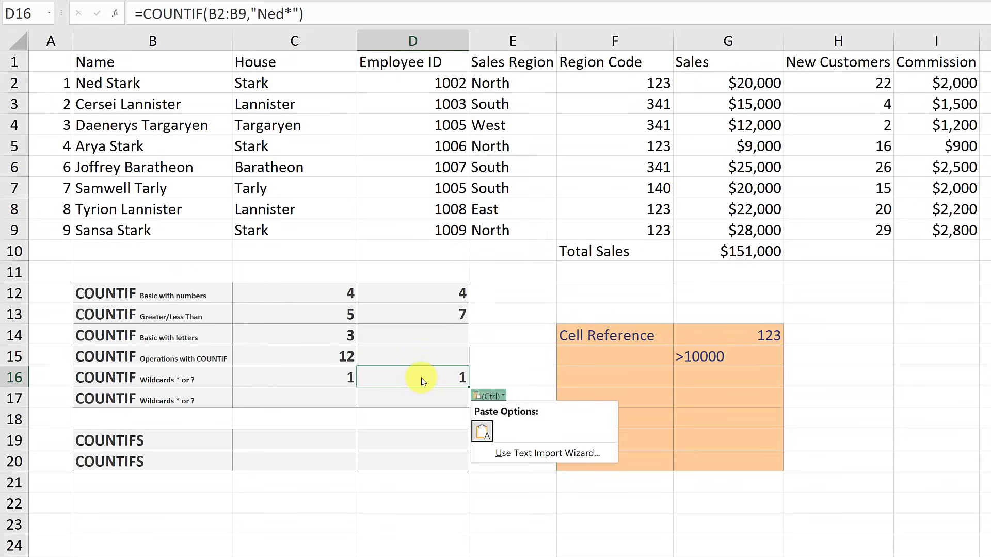
pyautogui.click(482, 432)
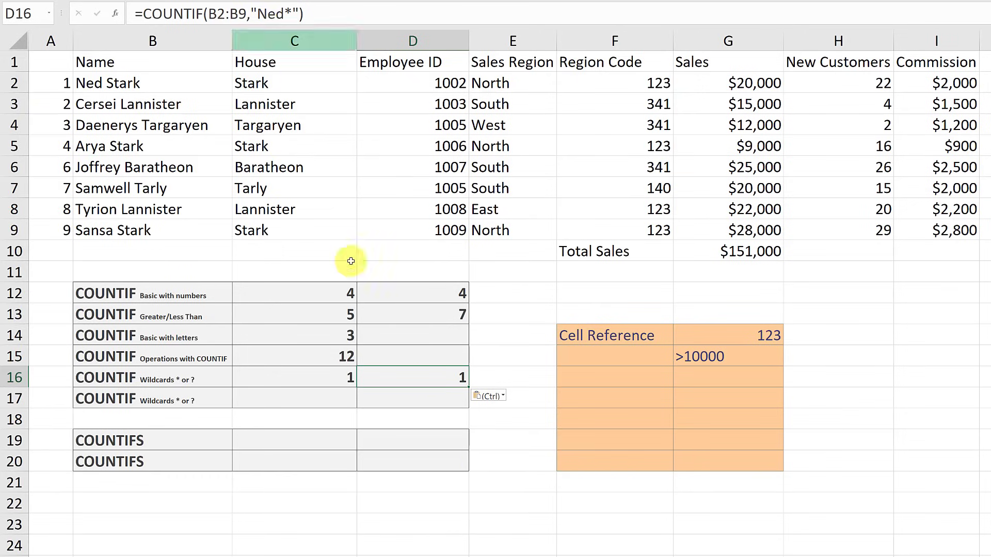
# Step: Change the criterion in the D16 formula to "*Stark" to count the names ending with Stark
pyautogui.doubleClick(438, 378)
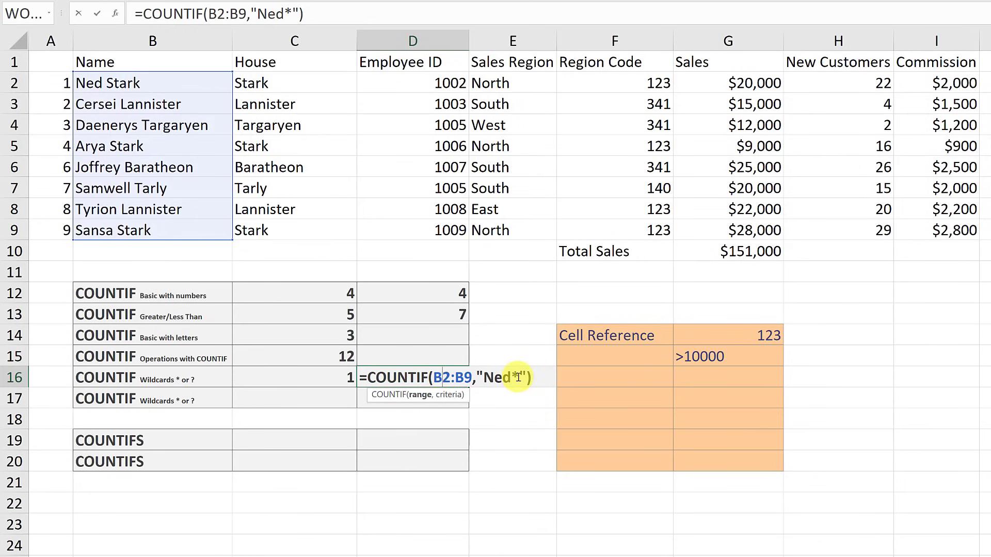
pyautogui.moveTo(518, 377); pyautogui.dragTo(488, 377)
pyautogui.click(488, 377)
pyautogui.moveTo(519, 376); pyautogui.dragTo(480, 374)
pyautogui.press('BackSpace')
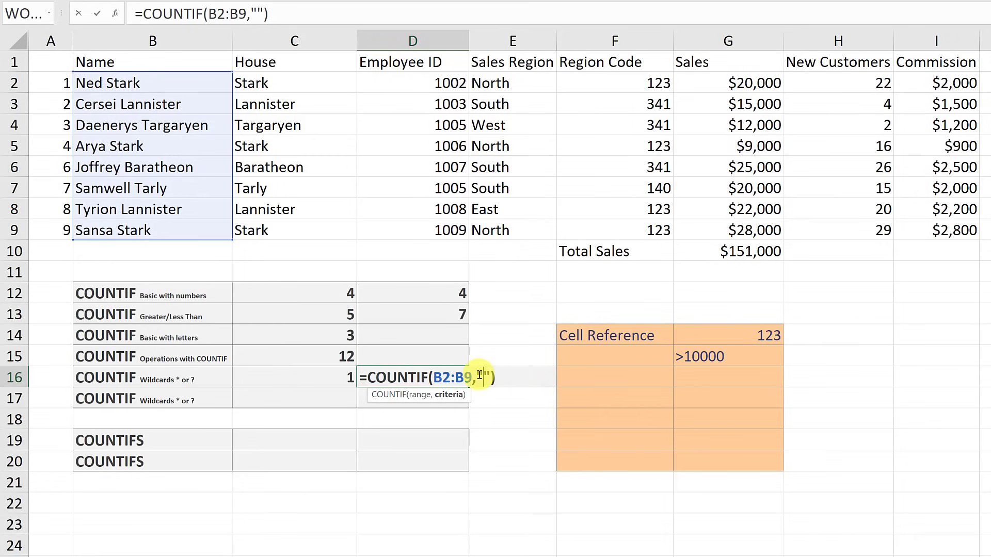
pyautogui.write('*Stark')
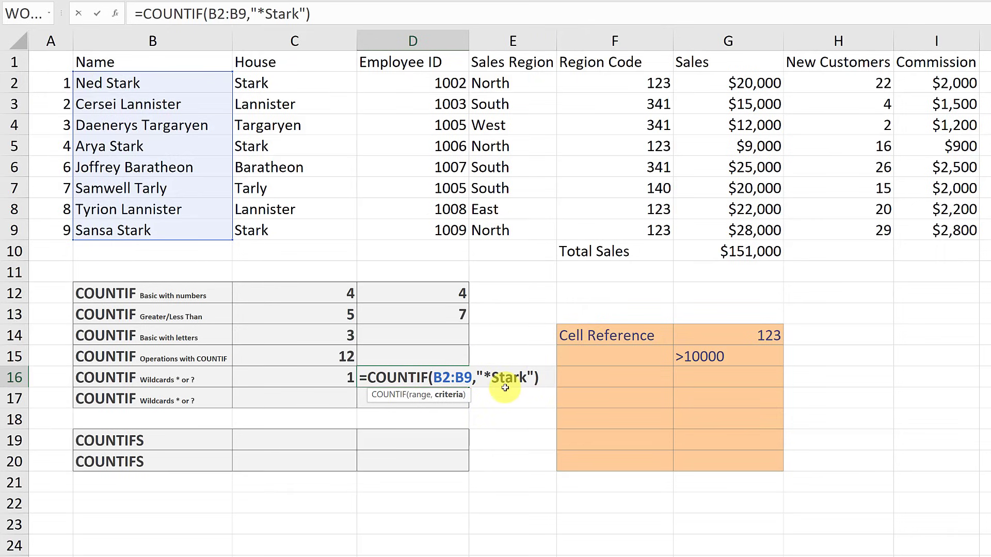
pyautogui.press('Return')
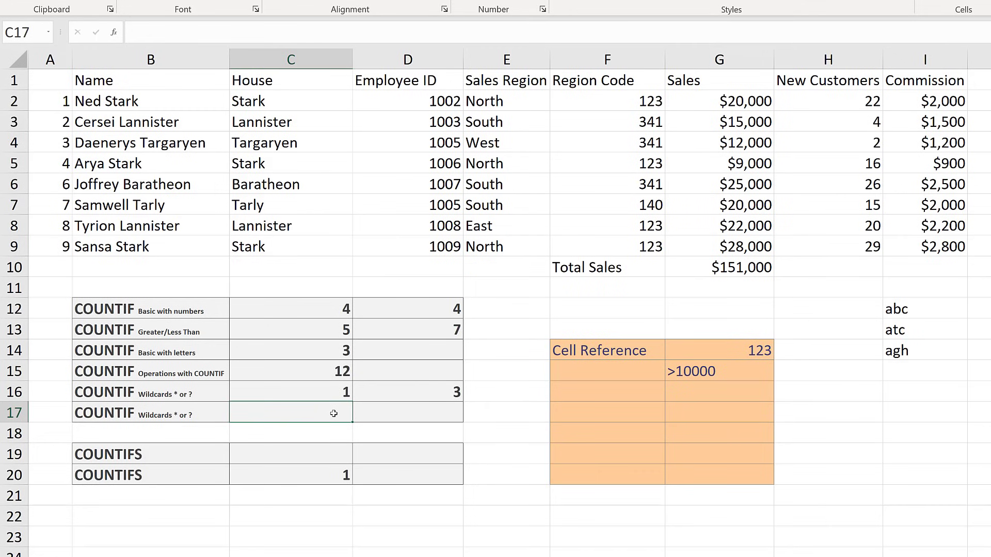
# Step: Enter =COUNTIF(I12:I14,"??h") in C17 to count three-character entries ending in h
pyautogui.write('=countif')
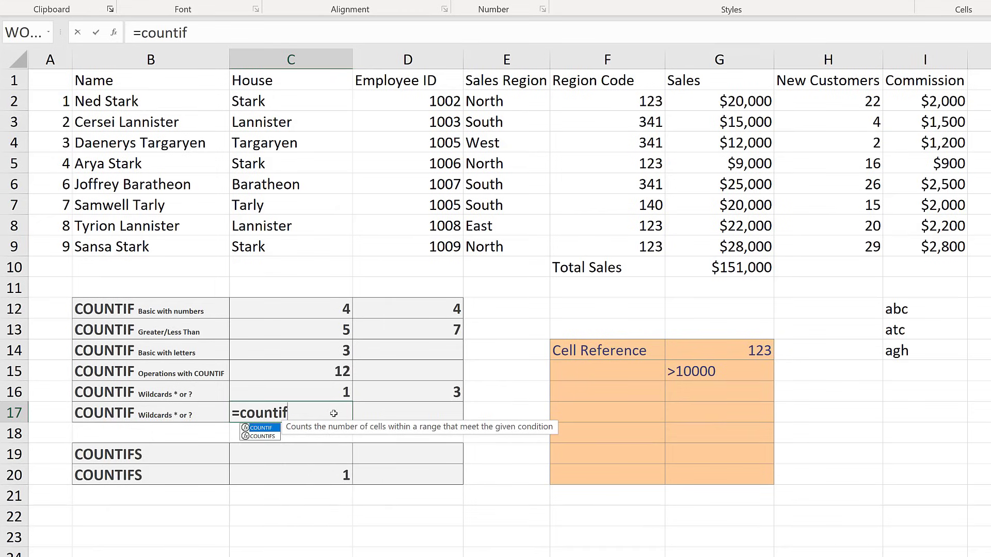
pyautogui.press('Tab')
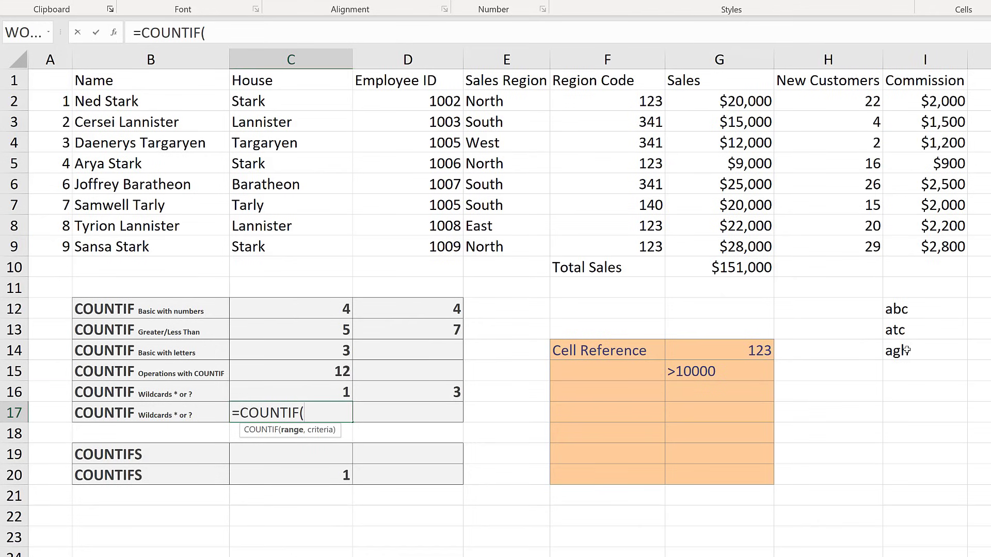
pyautogui.moveTo(901, 313); pyautogui.dragTo(903, 348)
pyautogui.write(',')
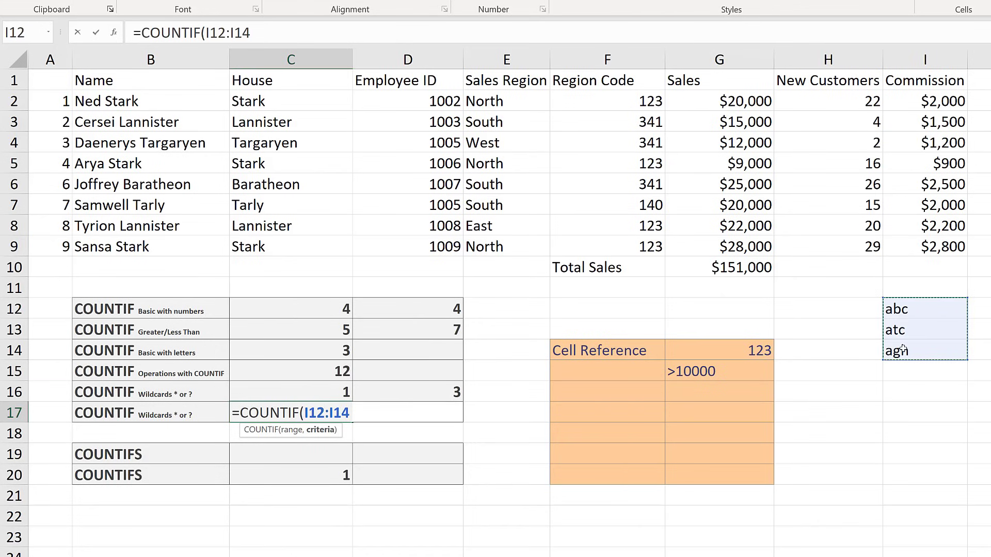
pyautogui.write('"')
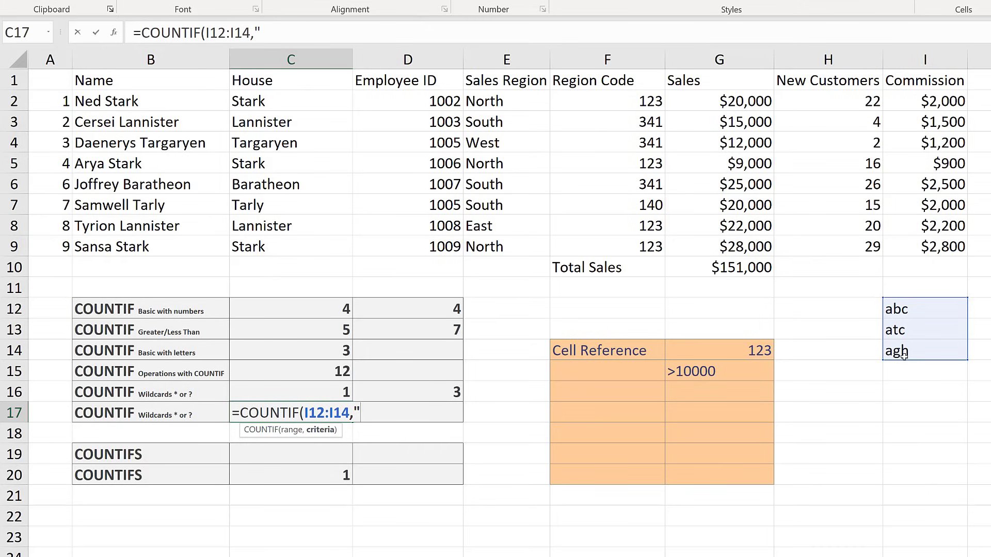
pyautogui.write('??h")')
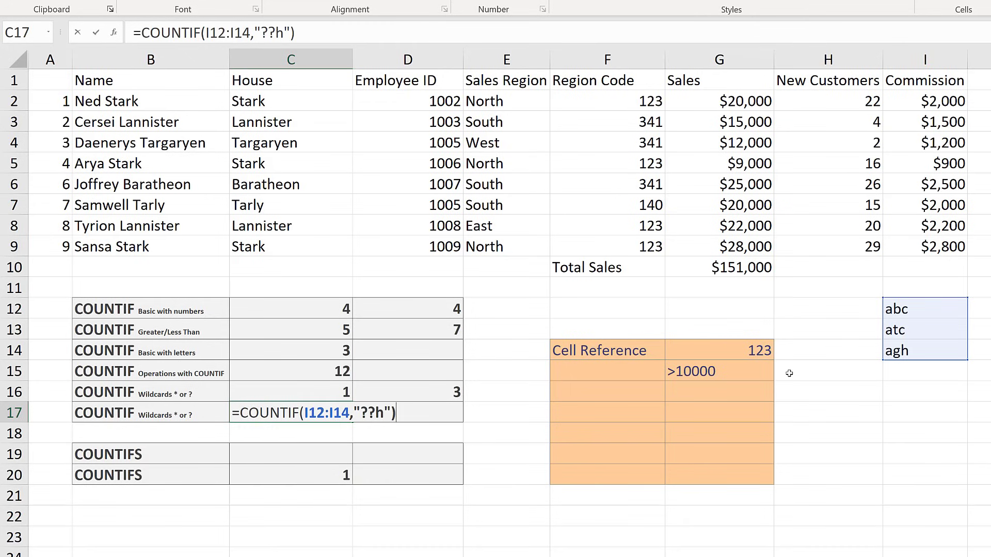
pyautogui.press('Return')
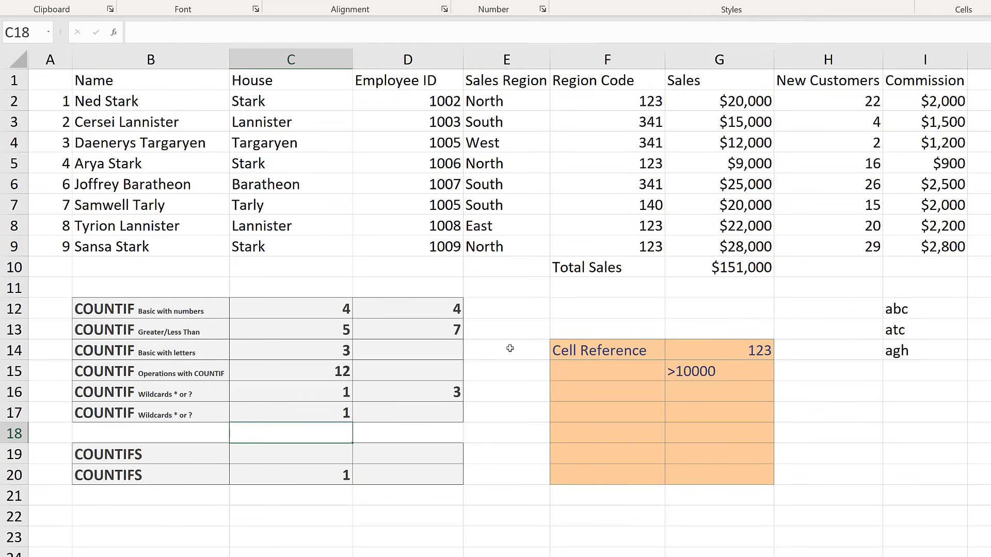
# Step: Change the C17 criterion to "??c" to count three-character entries ending in c
pyautogui.click(299, 414)
pyautogui.doubleClick(300, 414)
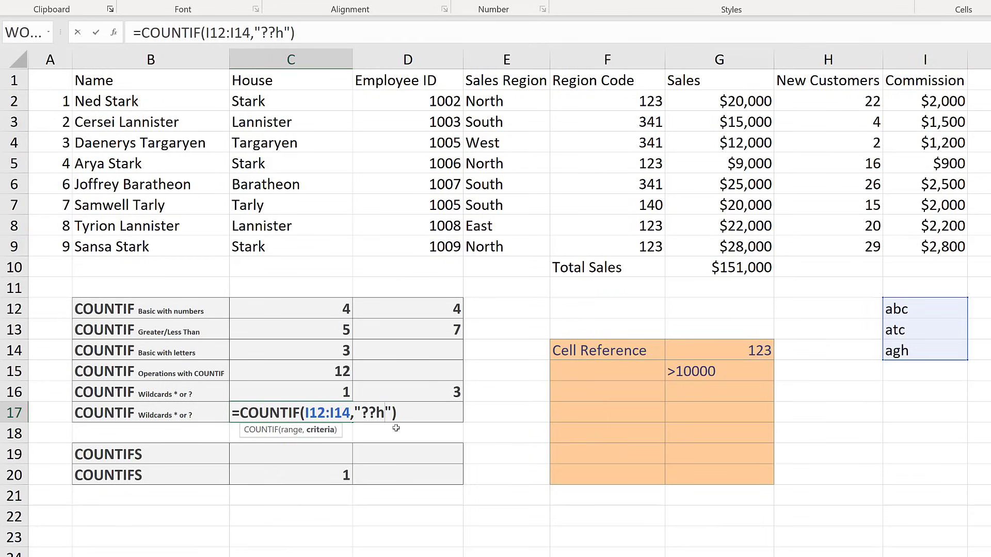
pyautogui.press('BackSpace')
pyautogui.write('c')
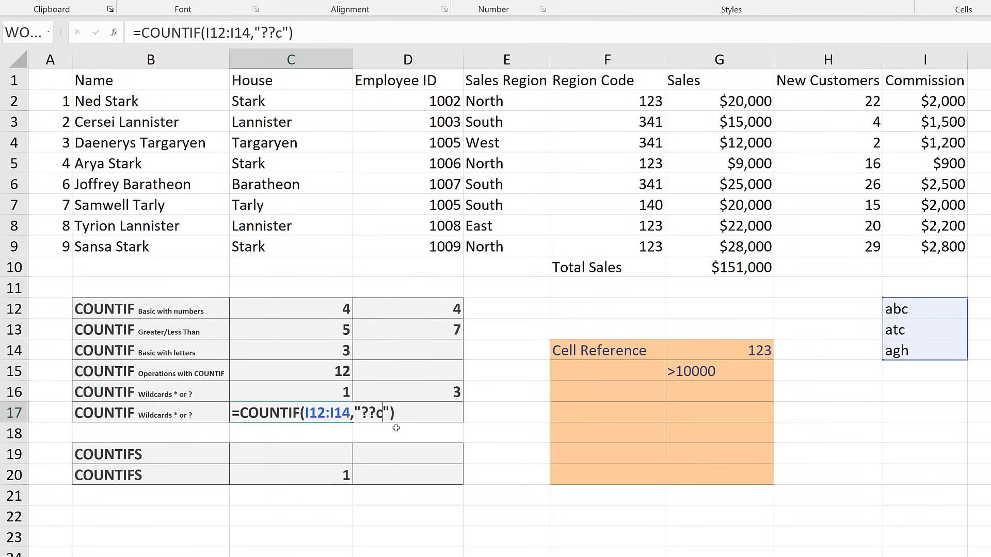
pyautogui.press('Return')
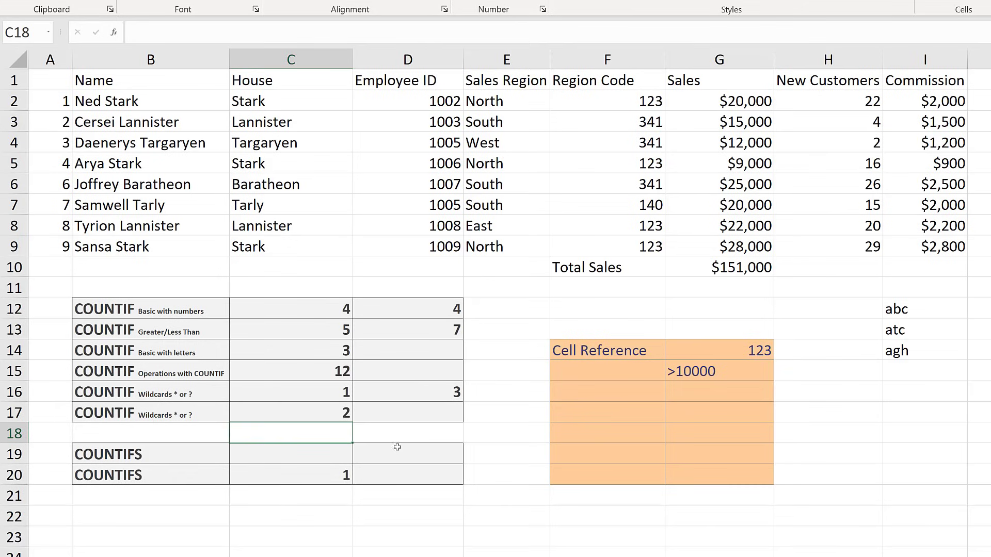
pyautogui.click(322, 407)
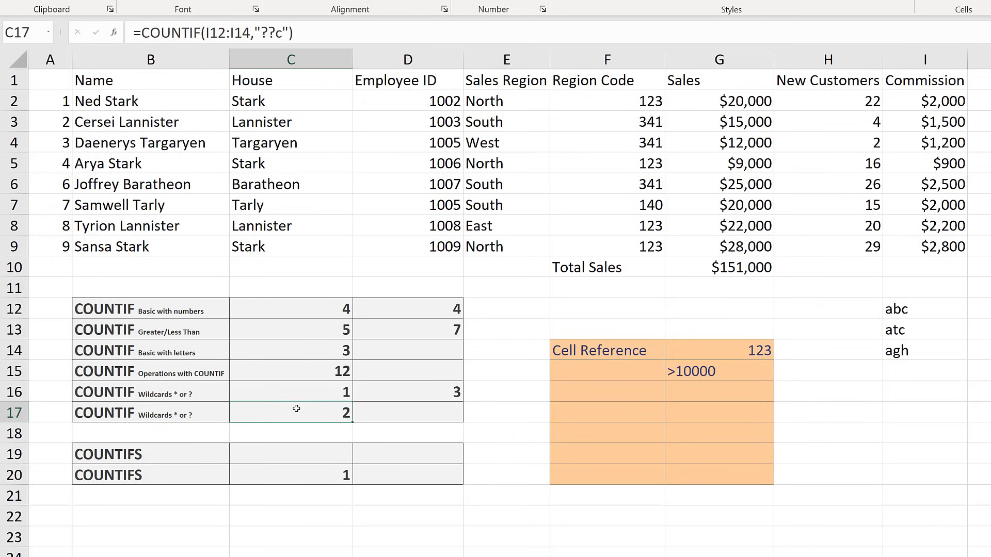
pyautogui.doubleClick(337, 418)
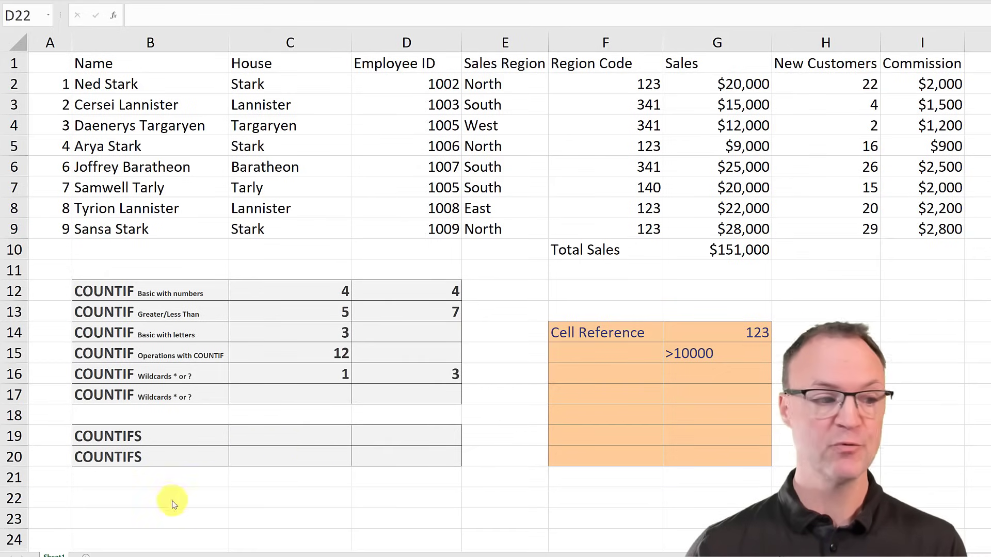
# Step: Begin a COUNTIFS formula in C19 with the New Customers range H2:H9 and the criterion ">22"
pyautogui.click(281, 437)
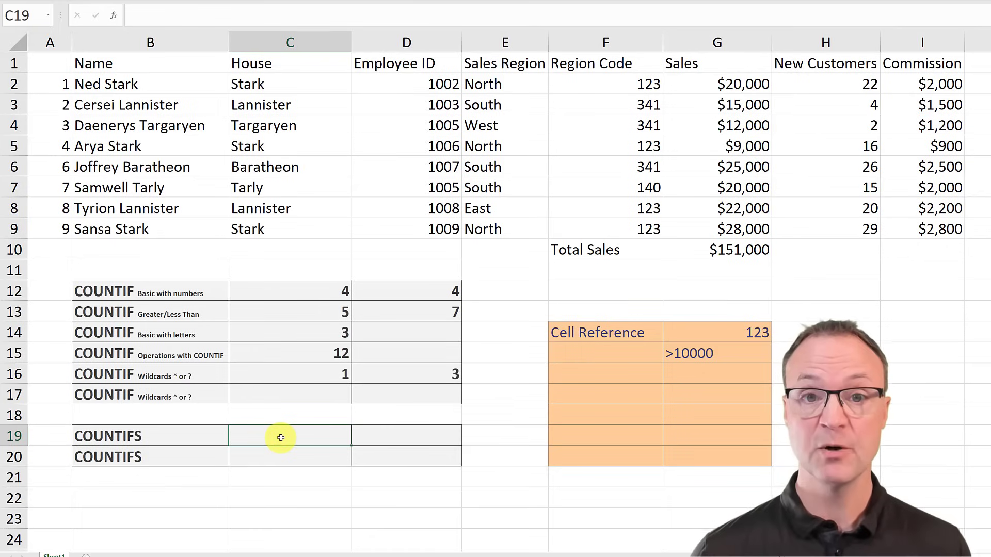
pyautogui.write('=co')
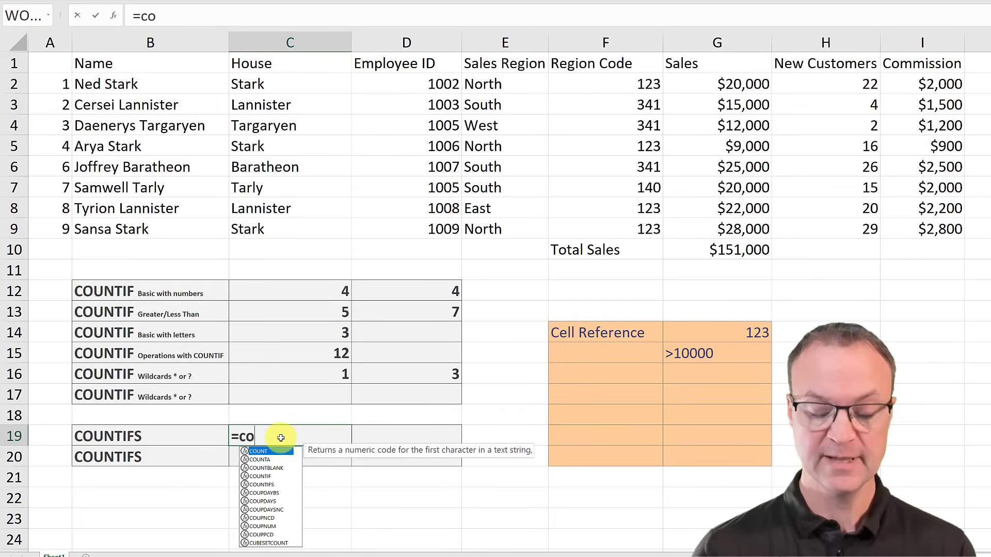
pyautogui.write('untifs')
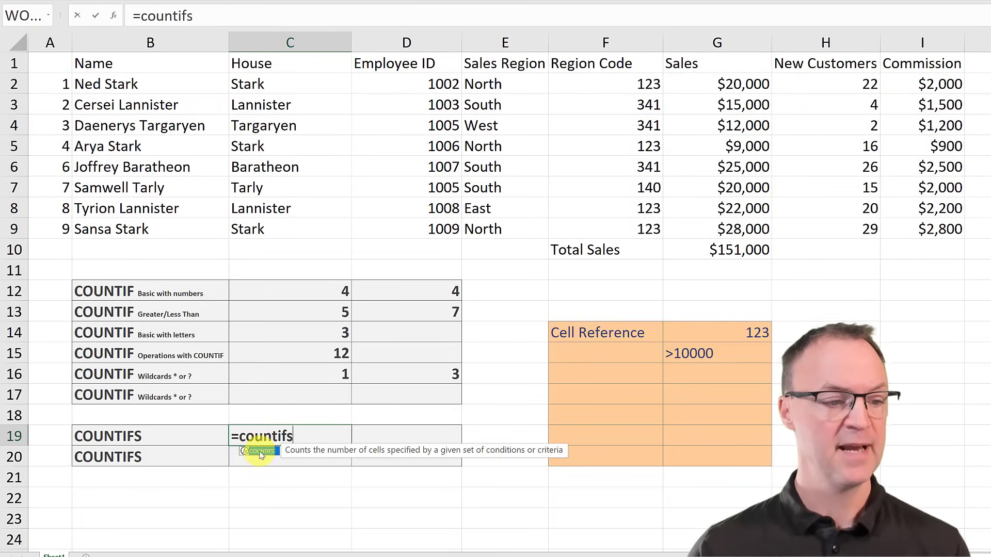
pyautogui.doubleClick(262, 454)
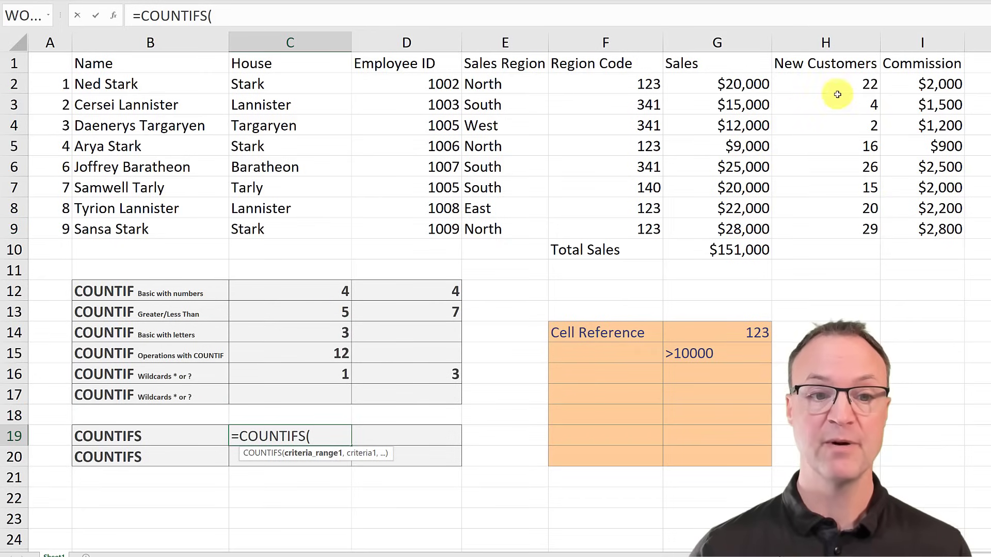
pyautogui.moveTo(837, 83); pyautogui.dragTo(828, 221)
pyautogui.write(',')
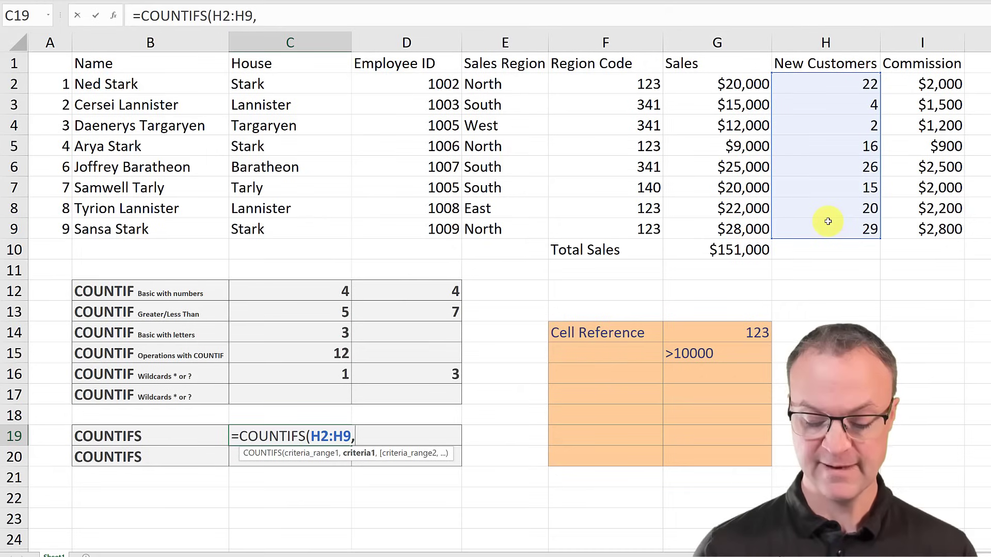
pyautogui.write('"')
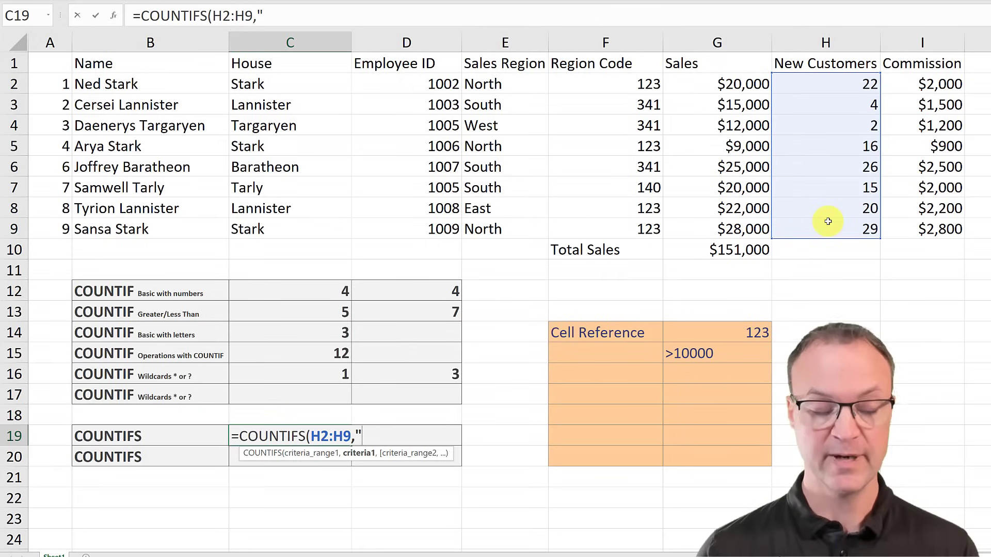
pyautogui.write('>22')
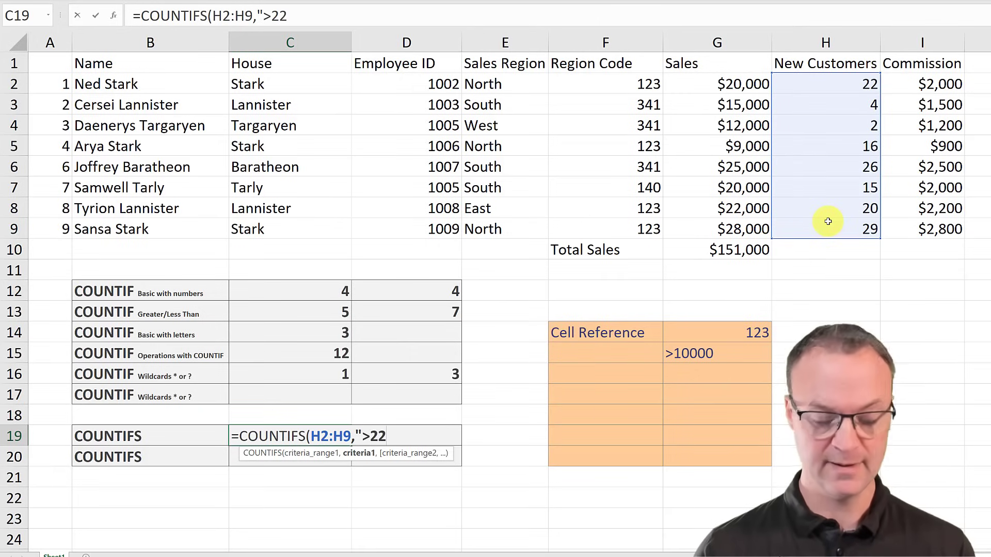
pyautogui.write('"')
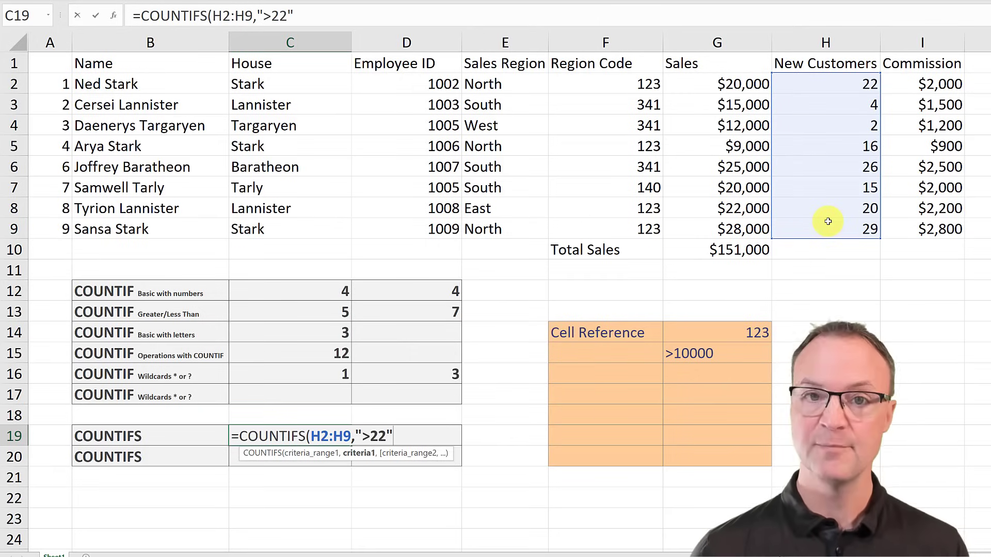
# Step: Add the name range B2:B9 with the criterion "*Stark" as the second condition in C19 and complete the formula
pyautogui.write(',')
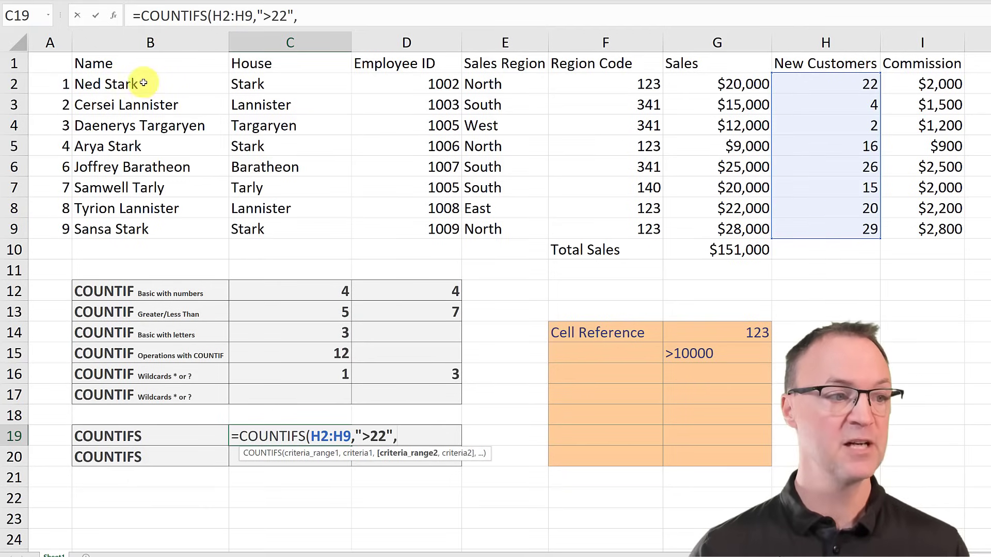
pyautogui.moveTo(143, 82); pyautogui.dragTo(139, 228)
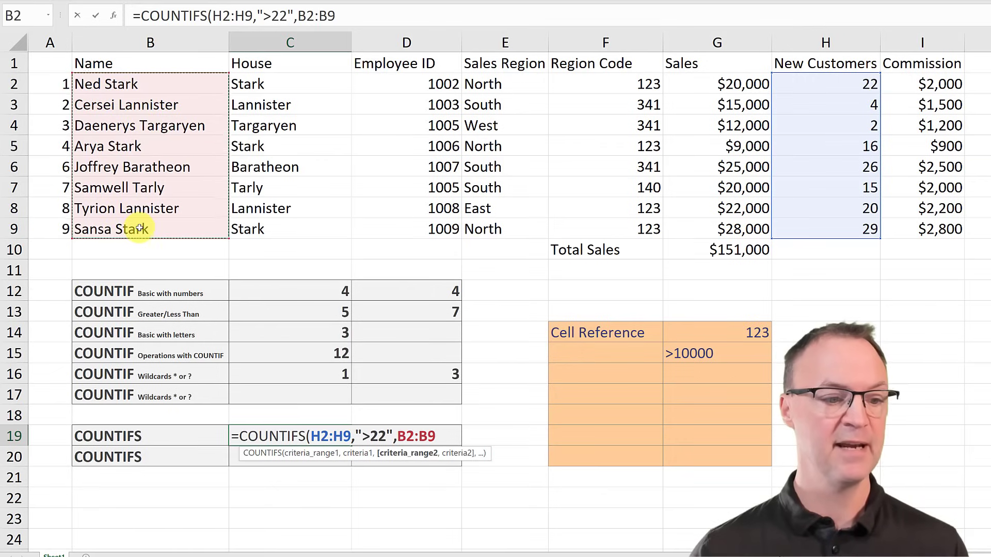
pyautogui.write(',')
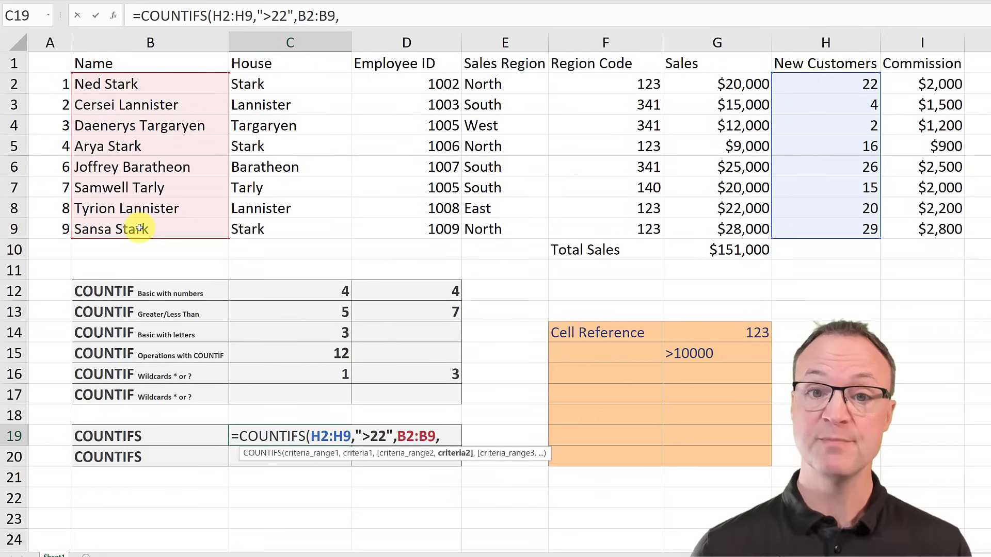
pyautogui.write('"')
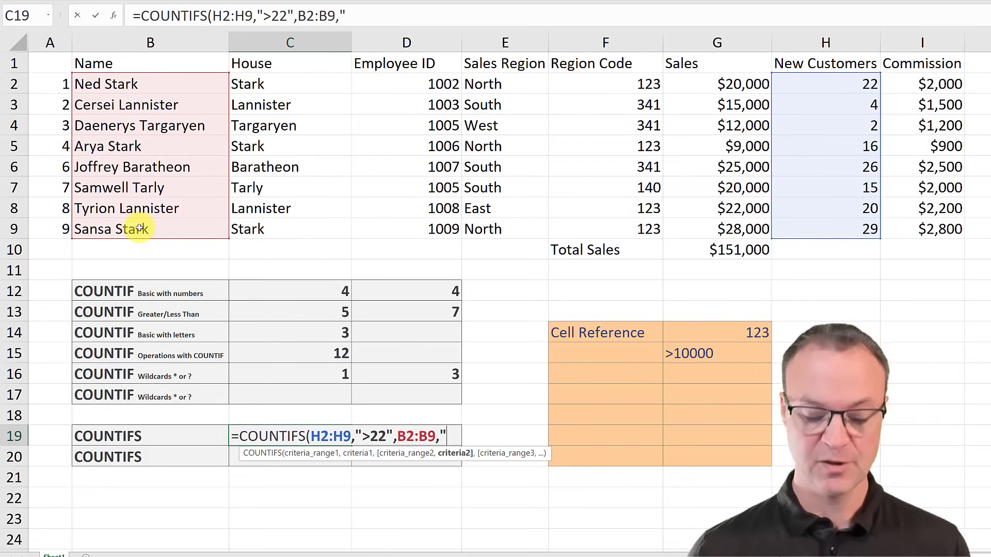
pyautogui.write('*')
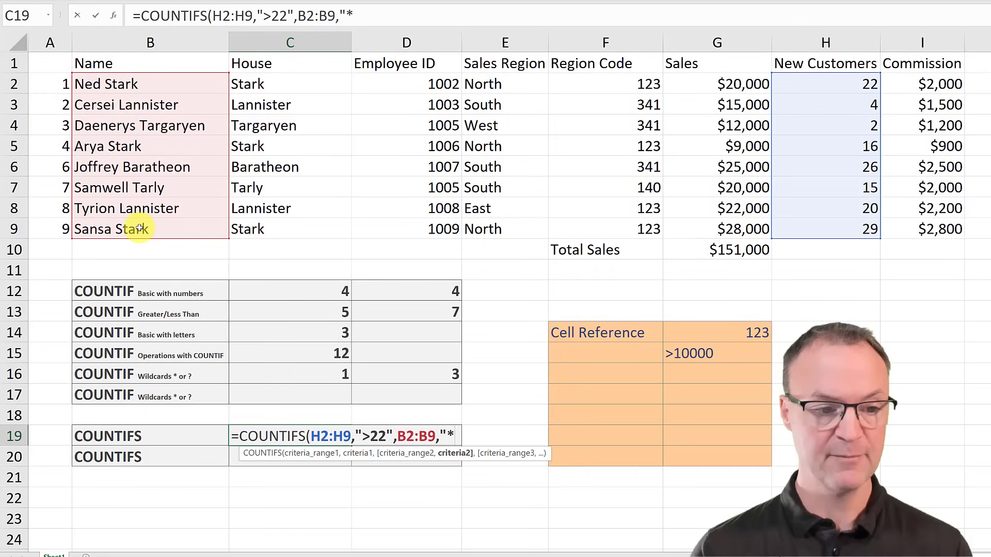
pyautogui.write('Stark')
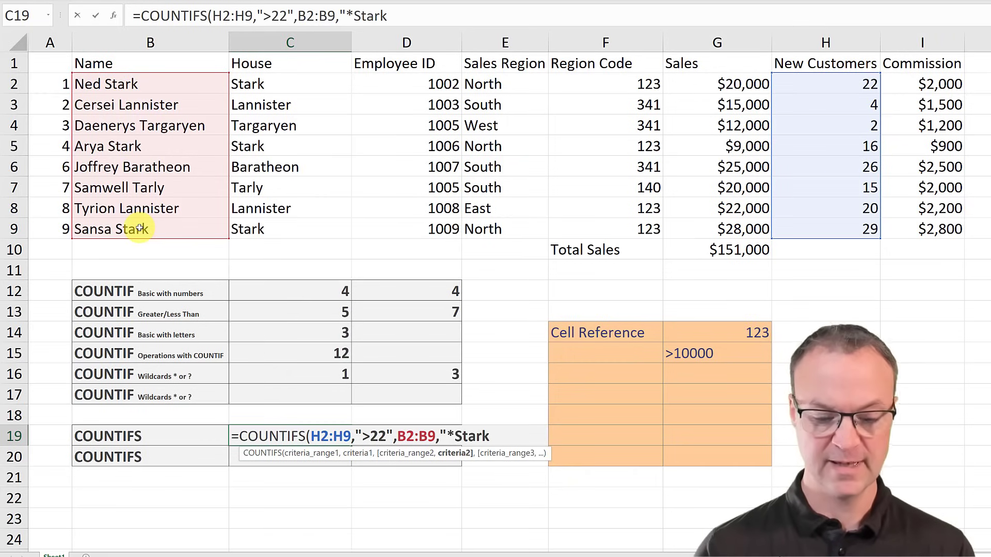
pyautogui.write('")')
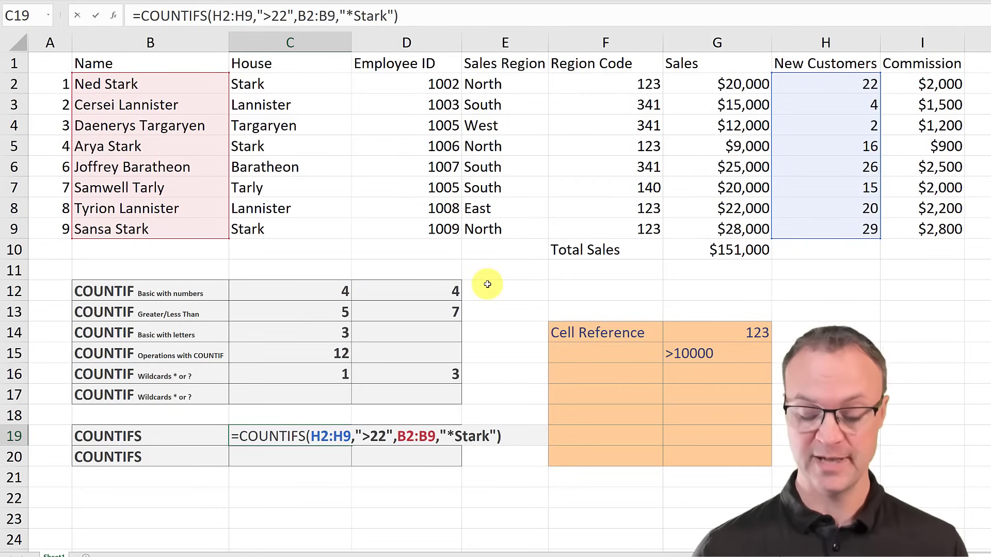
pyautogui.press('Return')
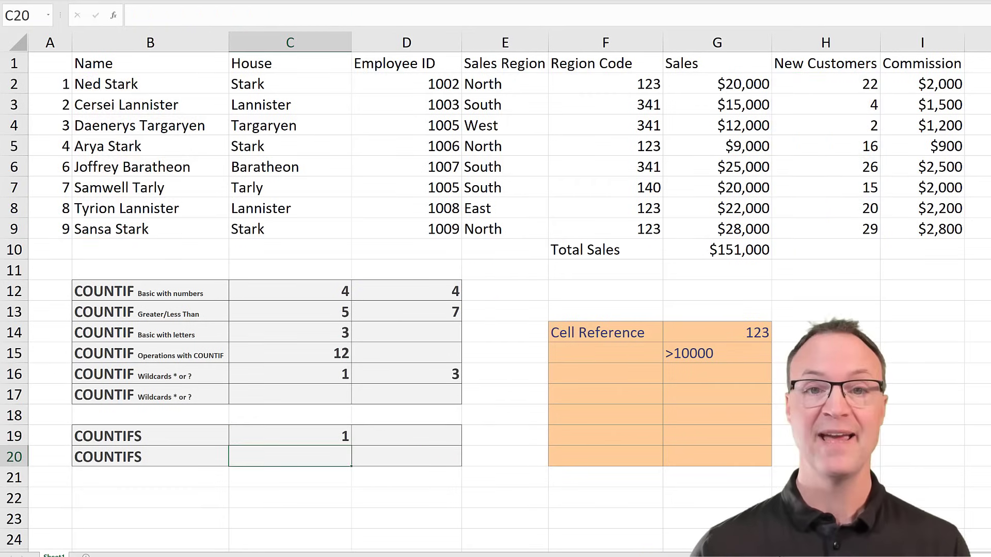
# Step: Change the New Customers criterion in the C19 formula to ">21"
pyautogui.click(298, 438)
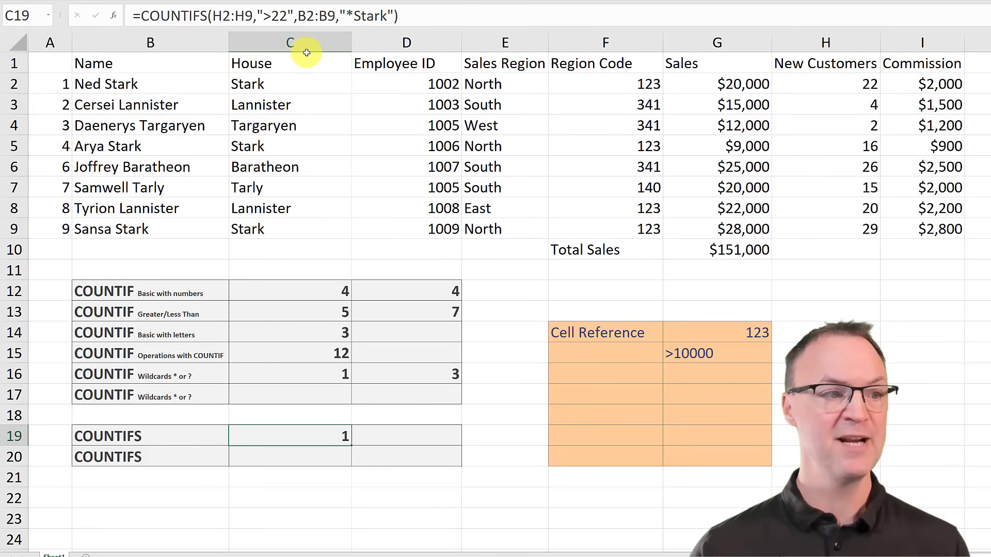
pyautogui.click(287, 16)
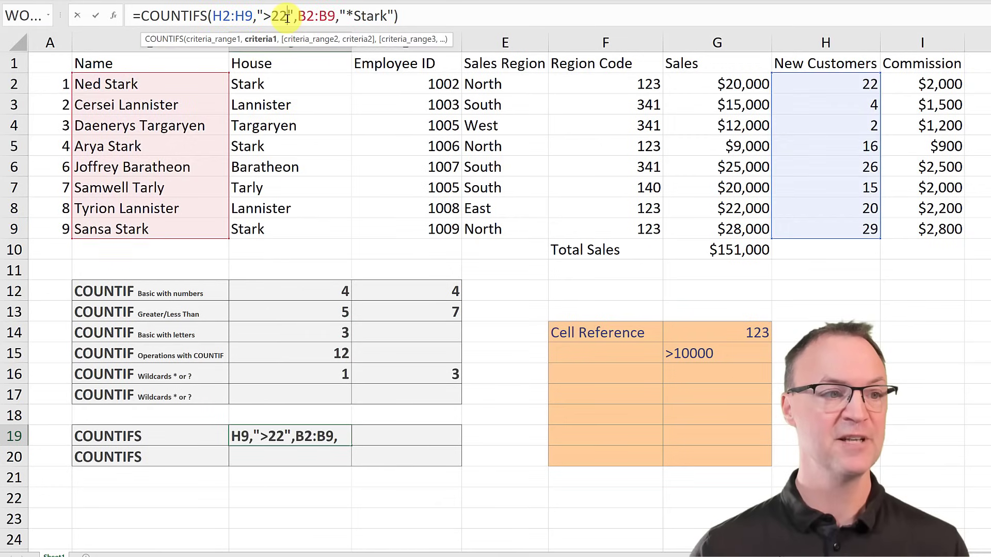
pyautogui.press('BackSpace')
pyautogui.write('1')
pyautogui.press('Return')
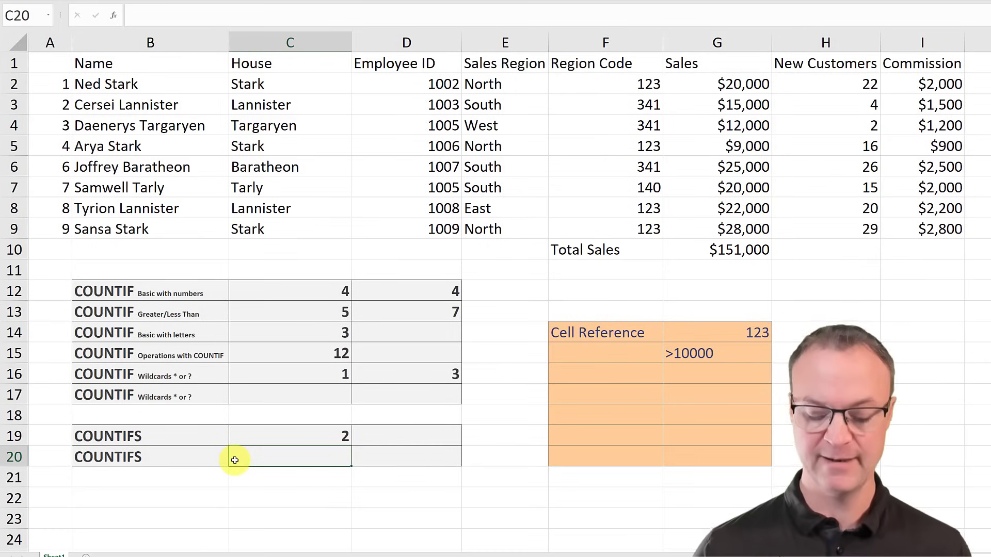
# Step: Begin a COUNTIFS formula in C20 with the Sales Region range E2:E9 and the criterion "North"
pyautogui.write('=')
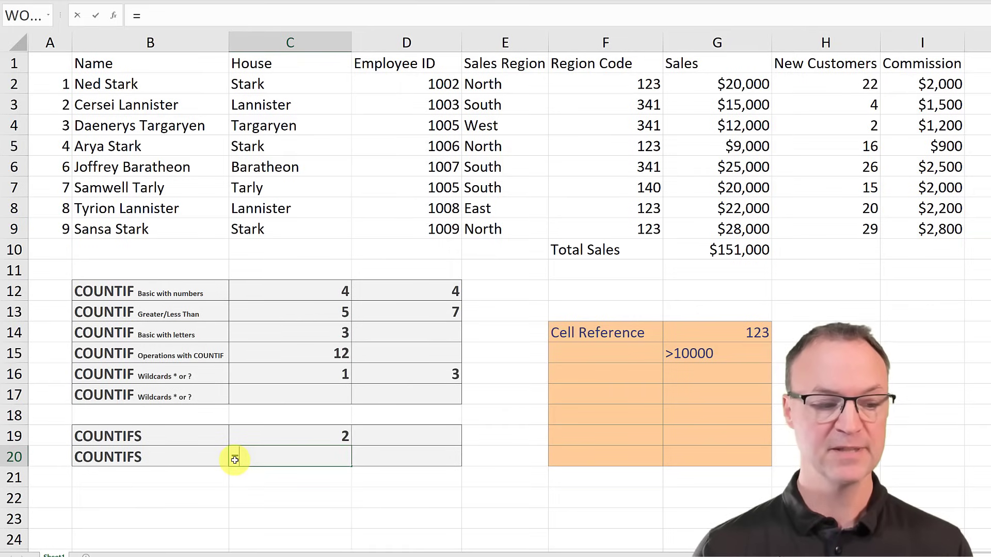
pyautogui.write('countifs')
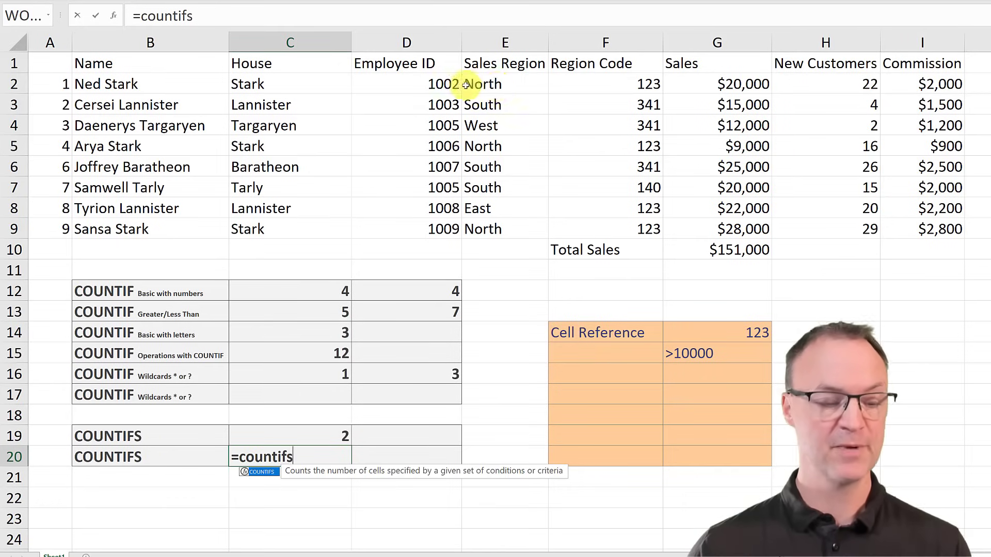
pyautogui.doubleClick(256, 472)
pyautogui.moveTo(482, 84); pyautogui.dragTo(479, 235)
pyautogui.write('.')
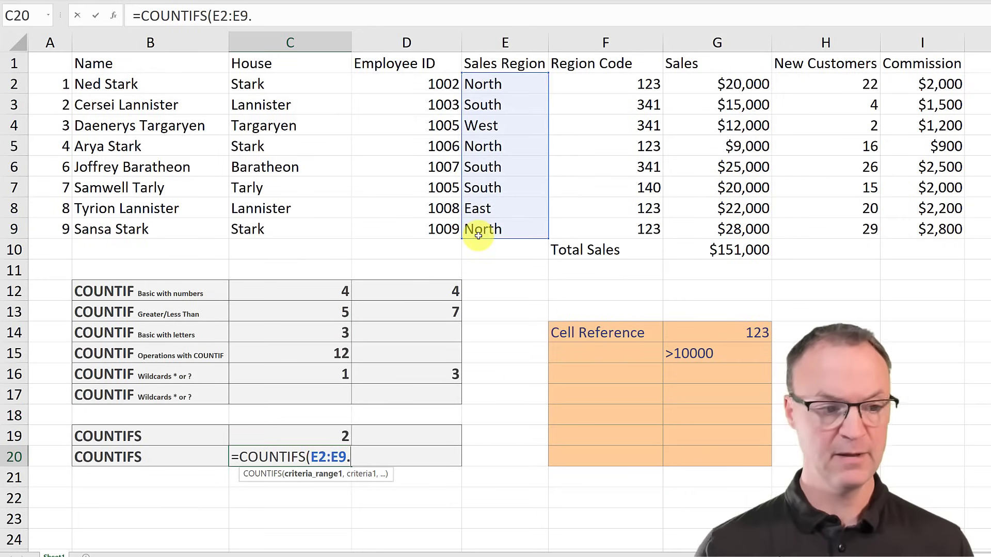
pyautogui.press('BackSpace')
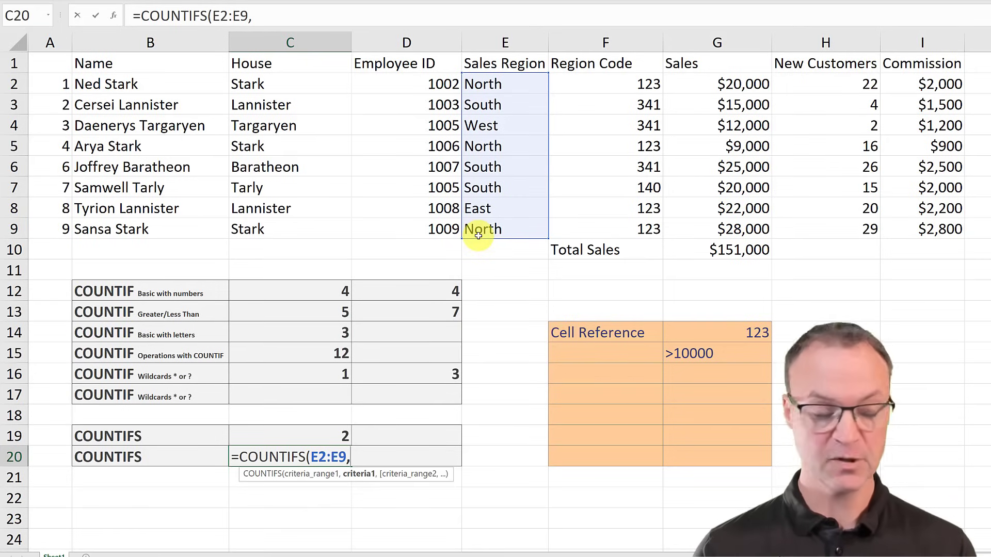
pyautogui.write(',"No')
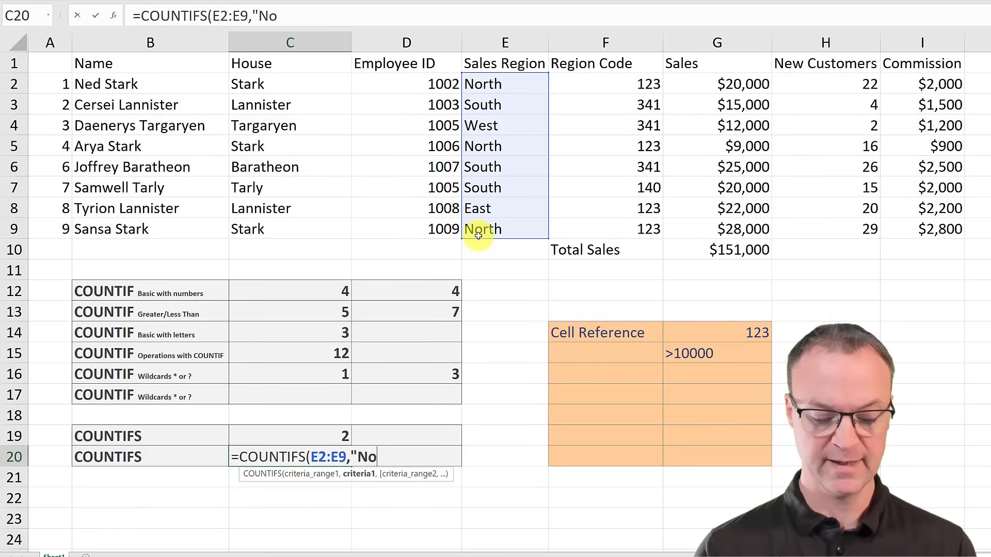
pyautogui.write('rth"')
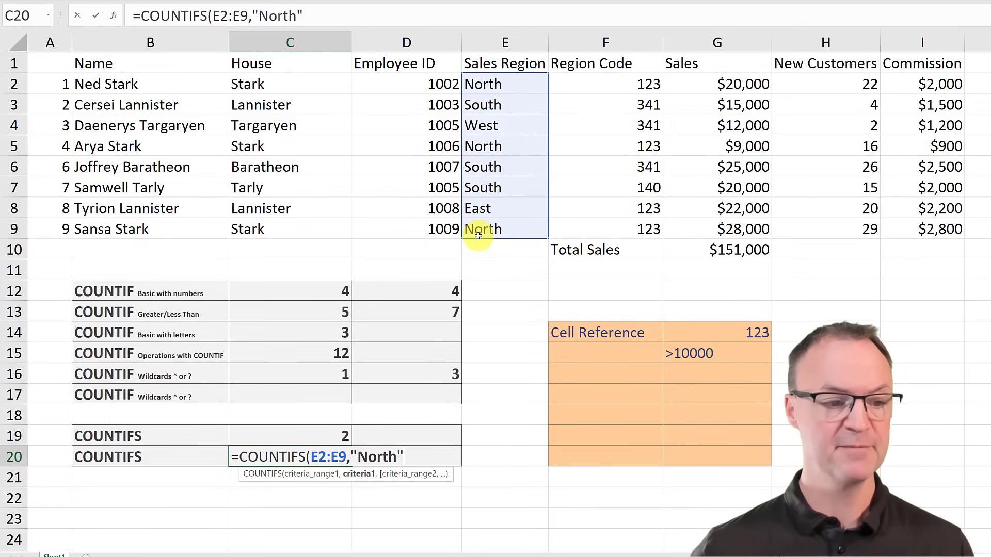
# Step: Add the Commission range I2:I9 with the criterion ">=2000" as the second condition in C20 and complete the formula
pyautogui.write(',')
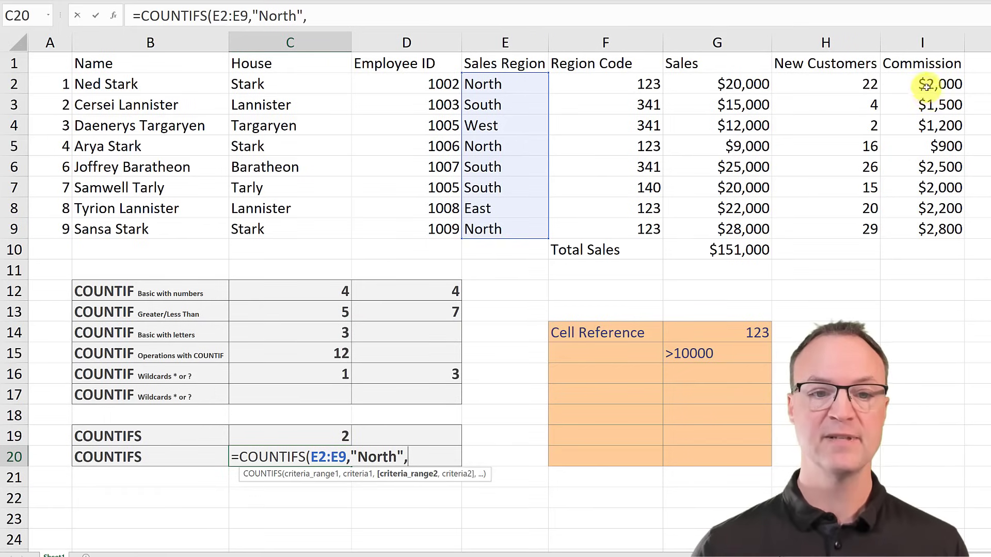
pyautogui.moveTo(925, 83); pyautogui.dragTo(923, 227)
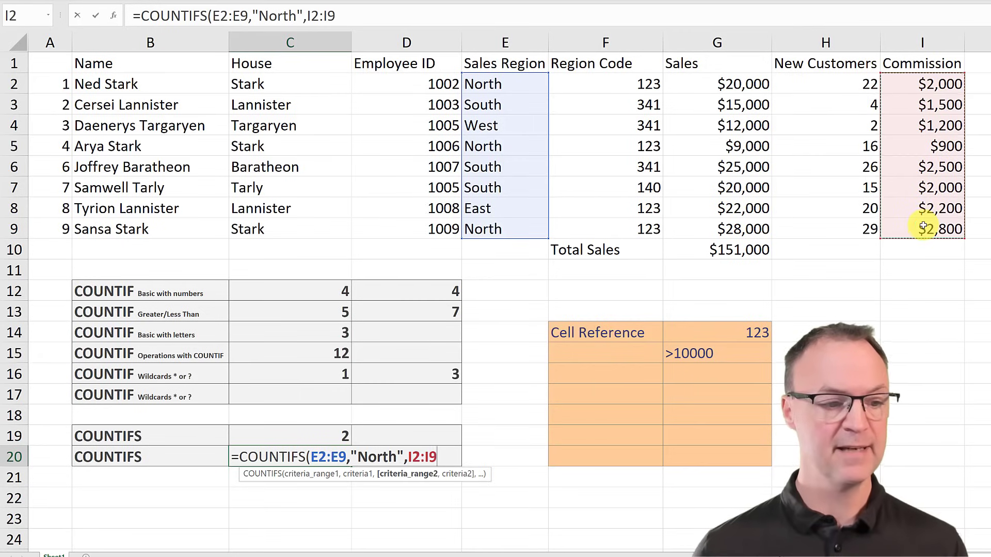
pyautogui.write(',')
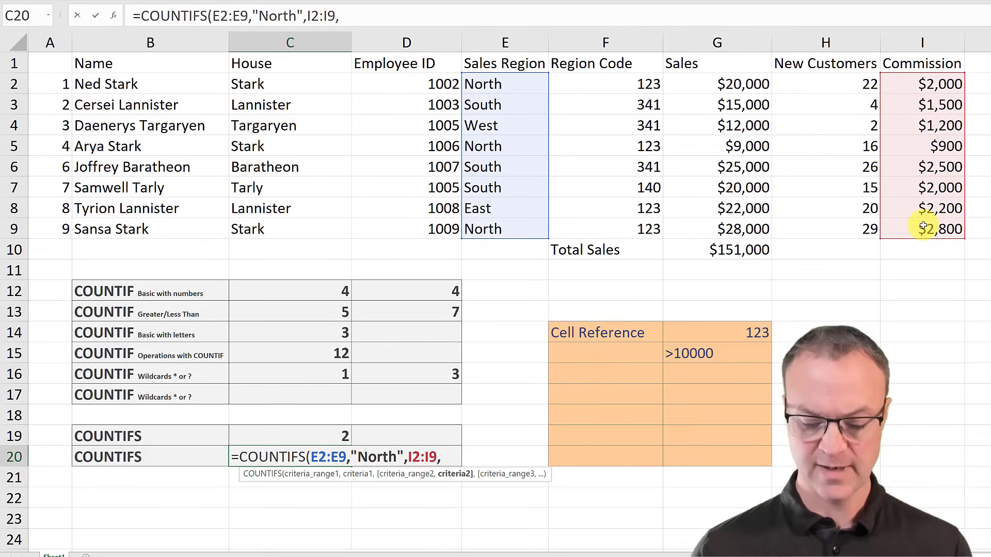
pyautogui.write('"')
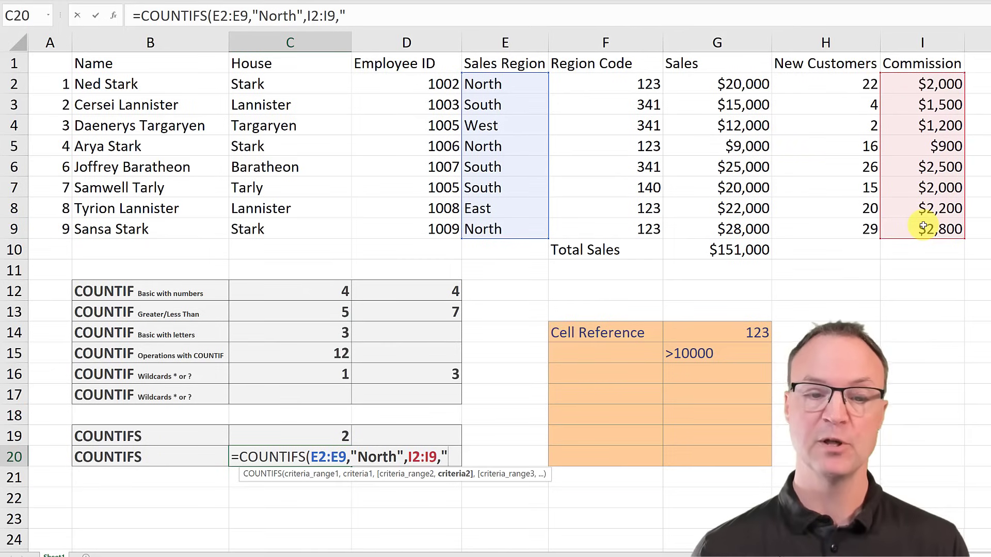
pyautogui.write('>')
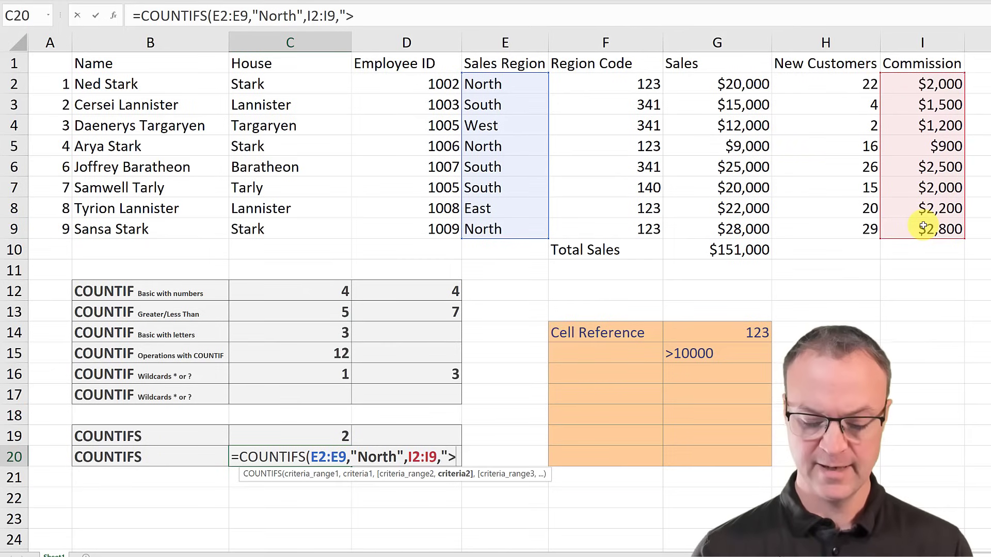
pyautogui.write('=')
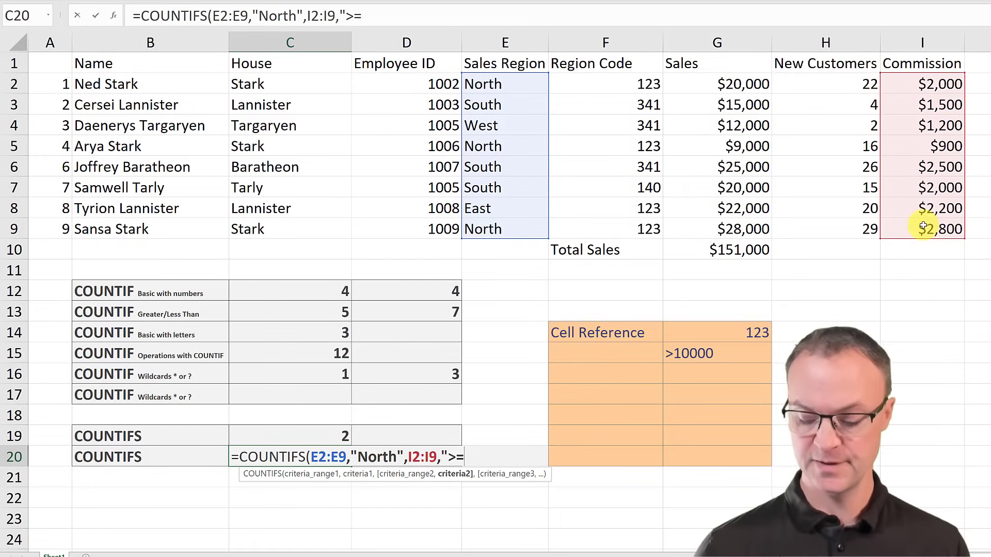
pyautogui.write('2000')
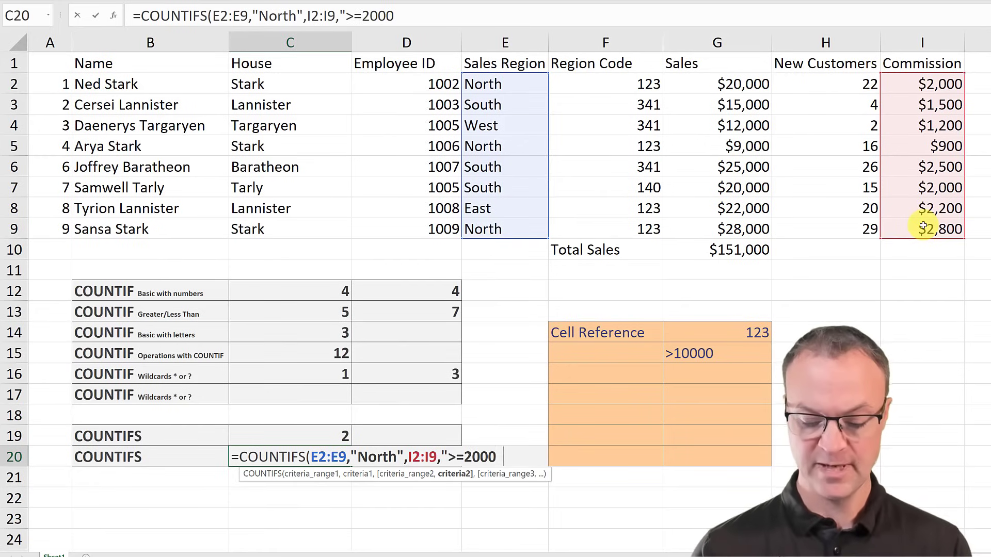
pyautogui.write('")')
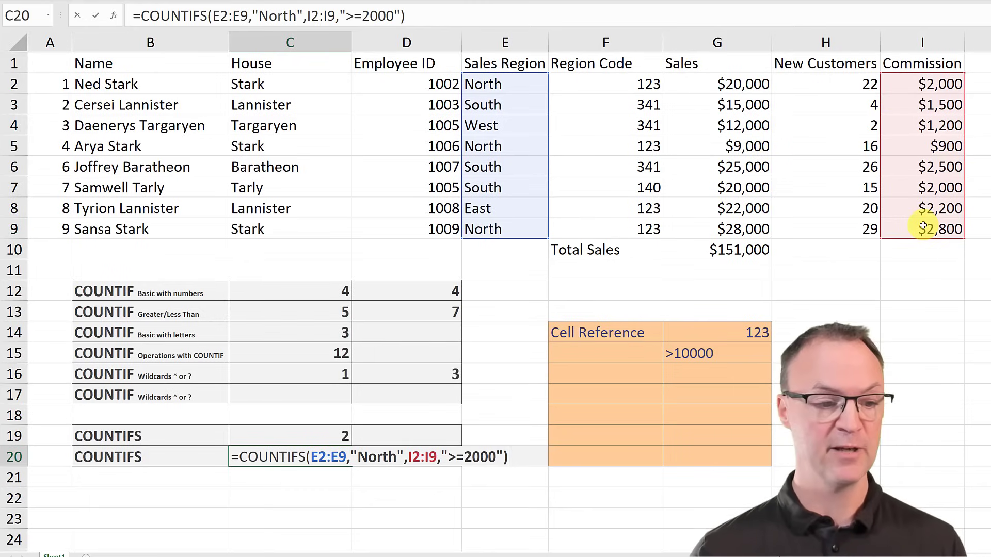
pyautogui.press('Return')
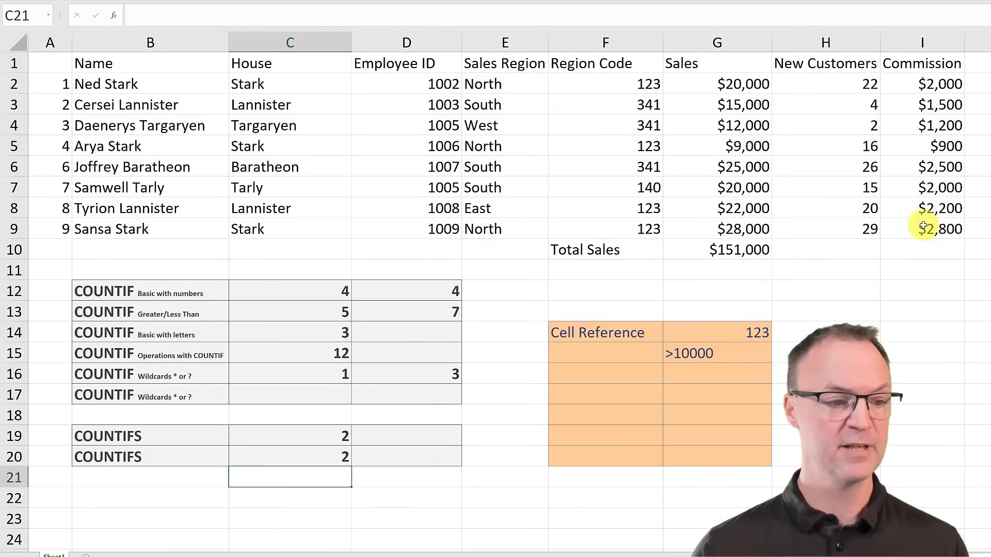
# Step: Change the Commission criterion in the C20 formula to ">=2100"
pyautogui.click(946, 80)
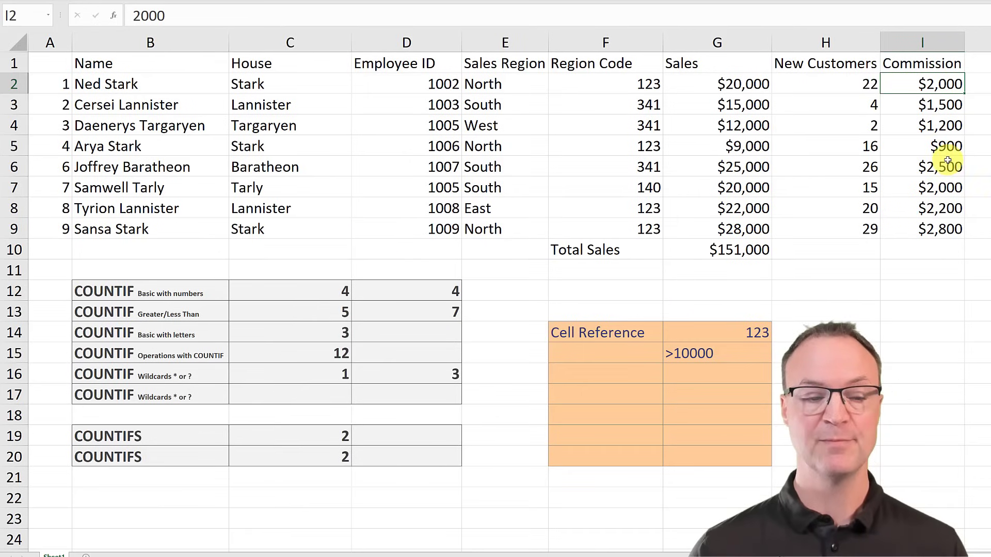
pyautogui.click(342, 456)
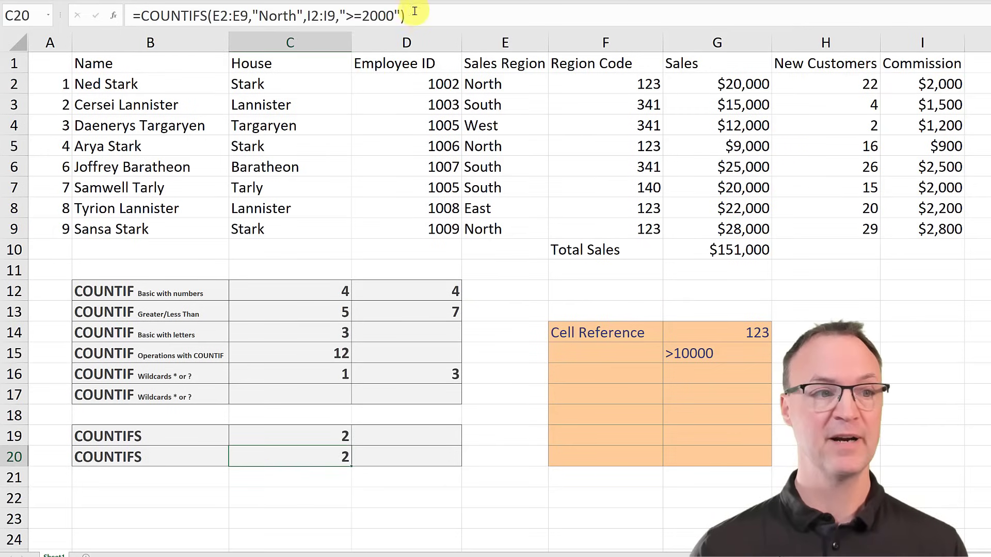
pyautogui.click(379, 16)
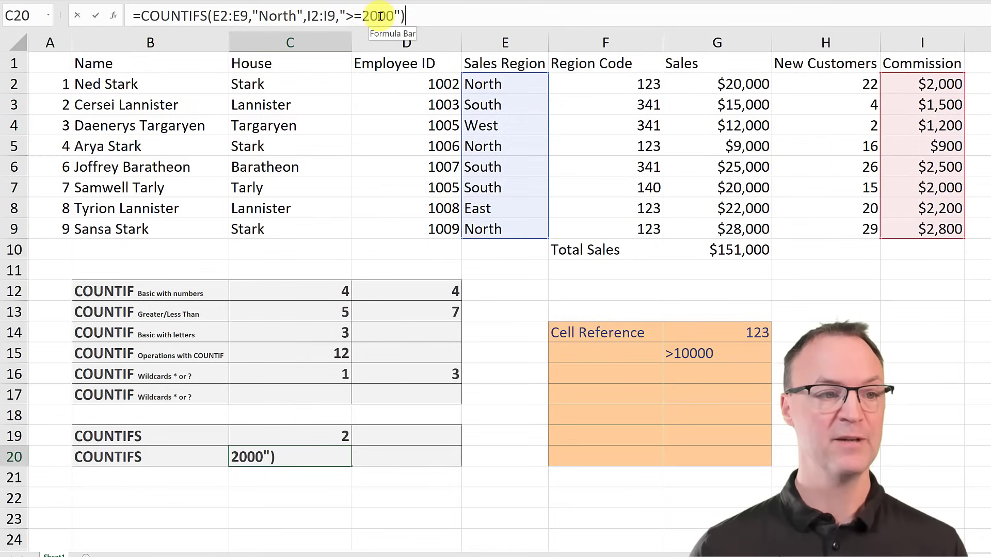
pyautogui.press('BackSpace')
pyautogui.write('1')
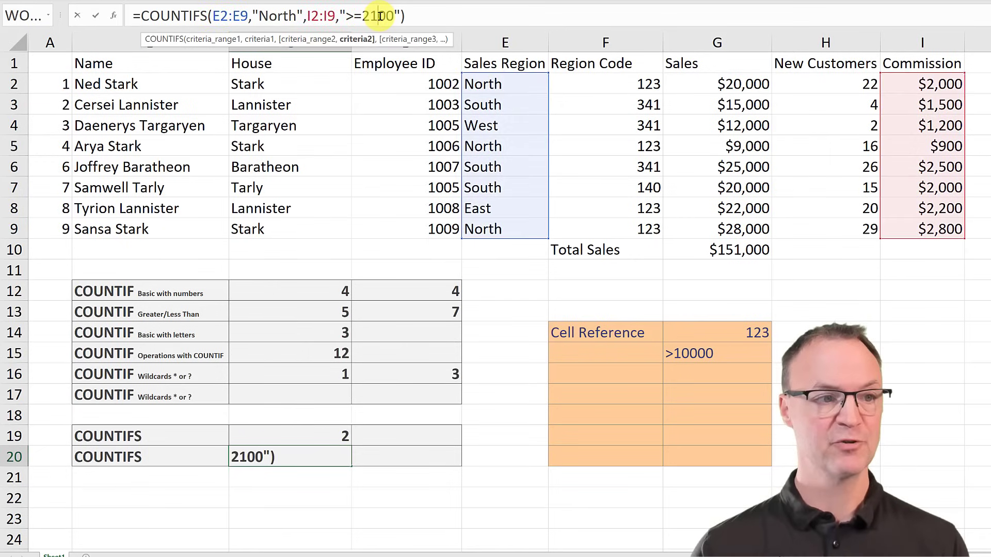
pyautogui.press('Return')
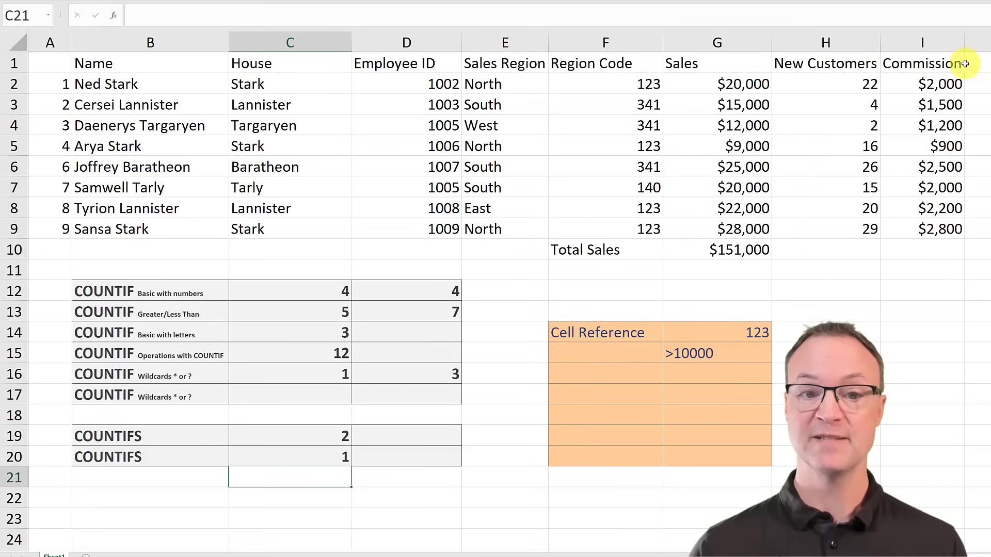